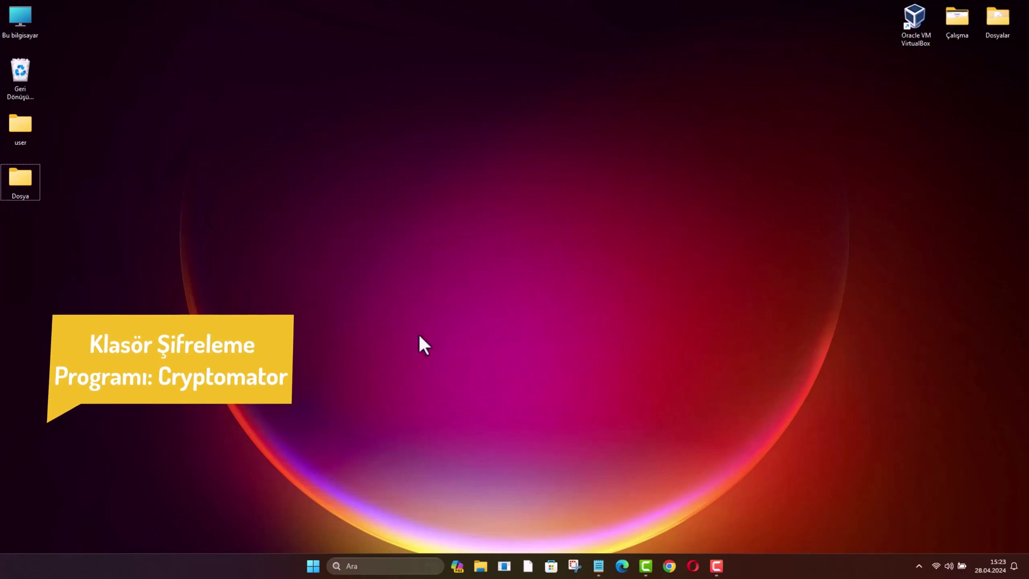
click(599, 568)
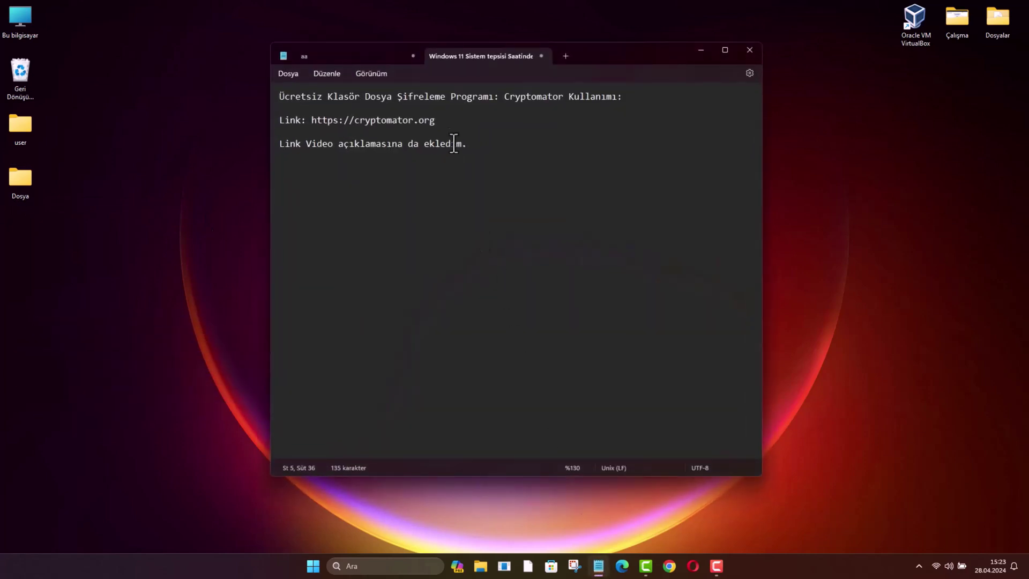
drag(435, 120, 310, 117)
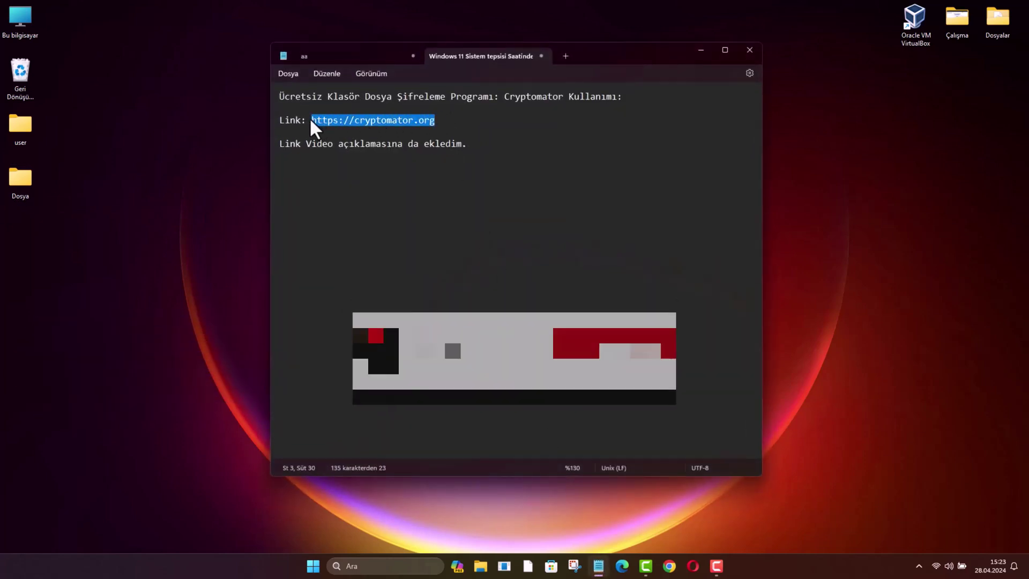
right_click(433, 121)
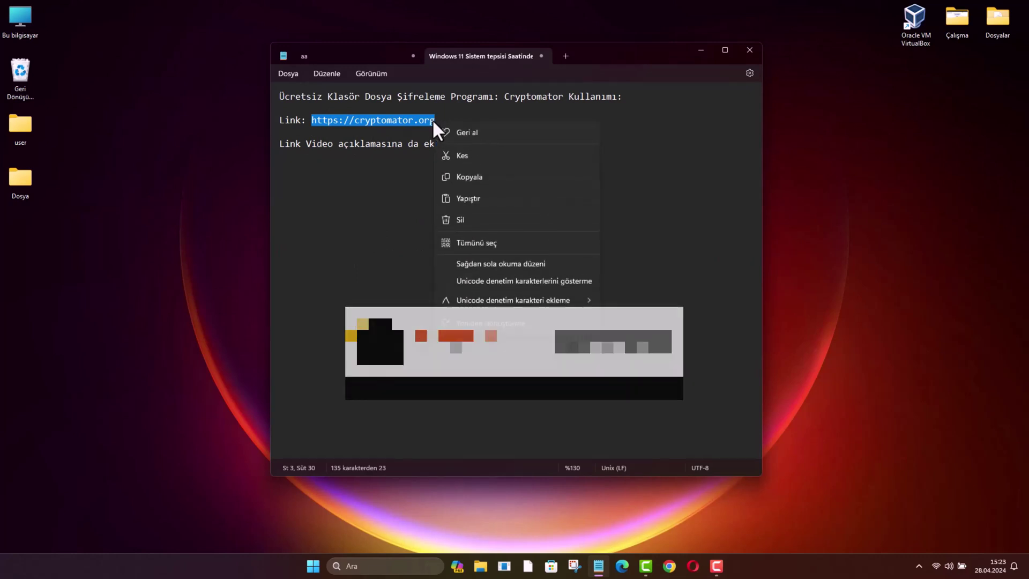
click(471, 178)
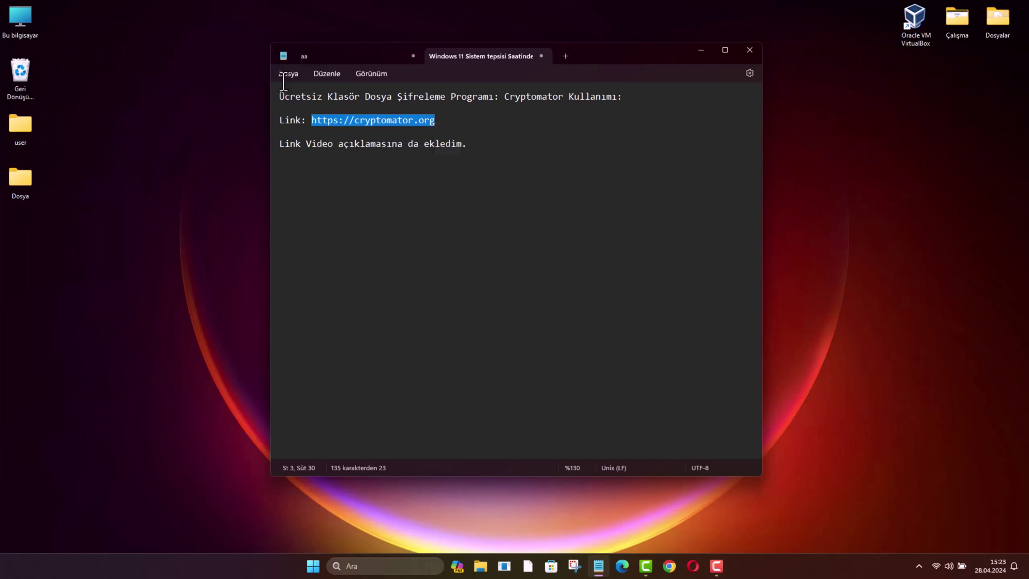
key(alt+Tab)
right_click(261, 33)
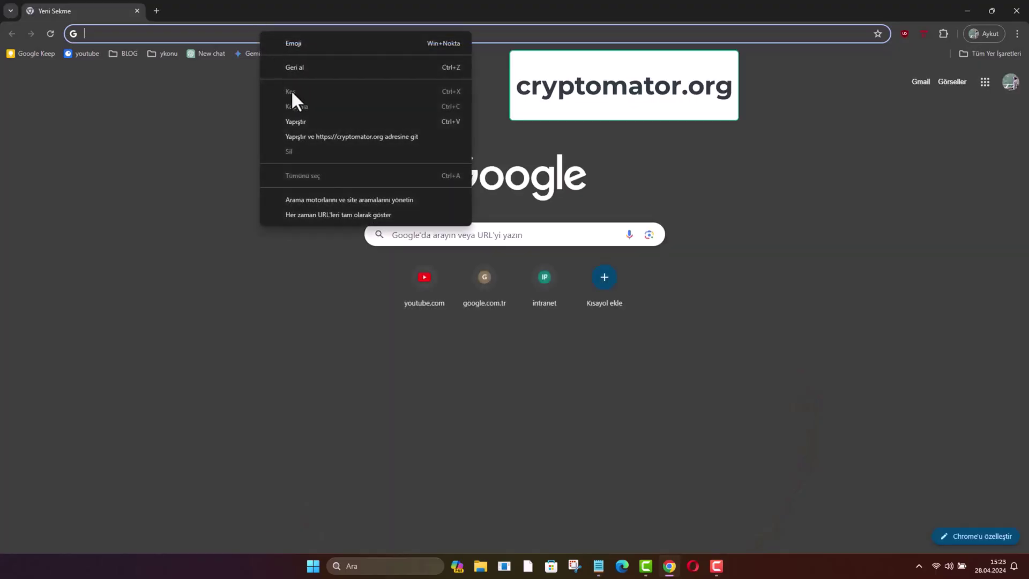
Go to cryptomator.org and its downloads page, briefly viewing the Portapps portable version.
click(313, 135)
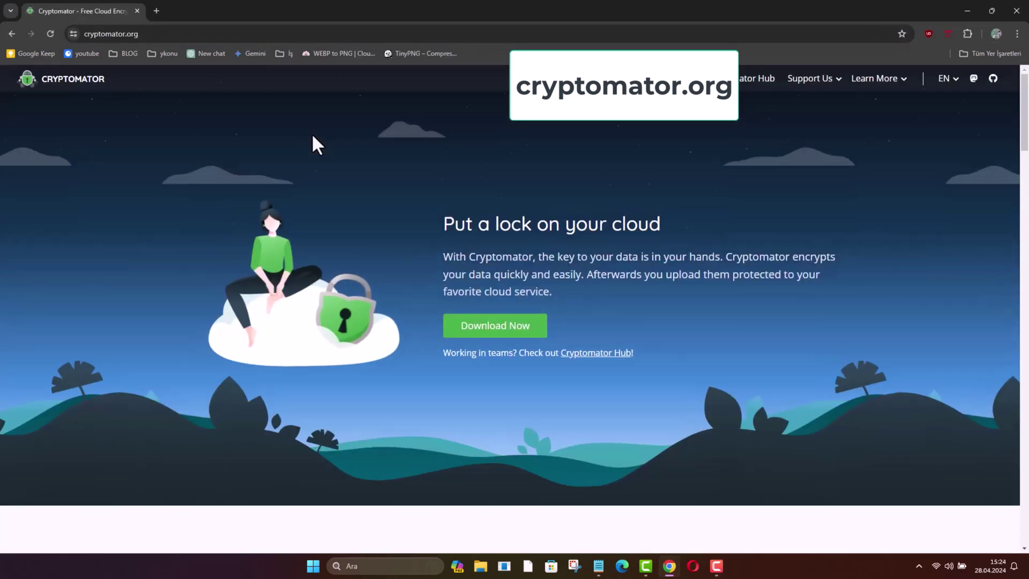
click(541, 329)
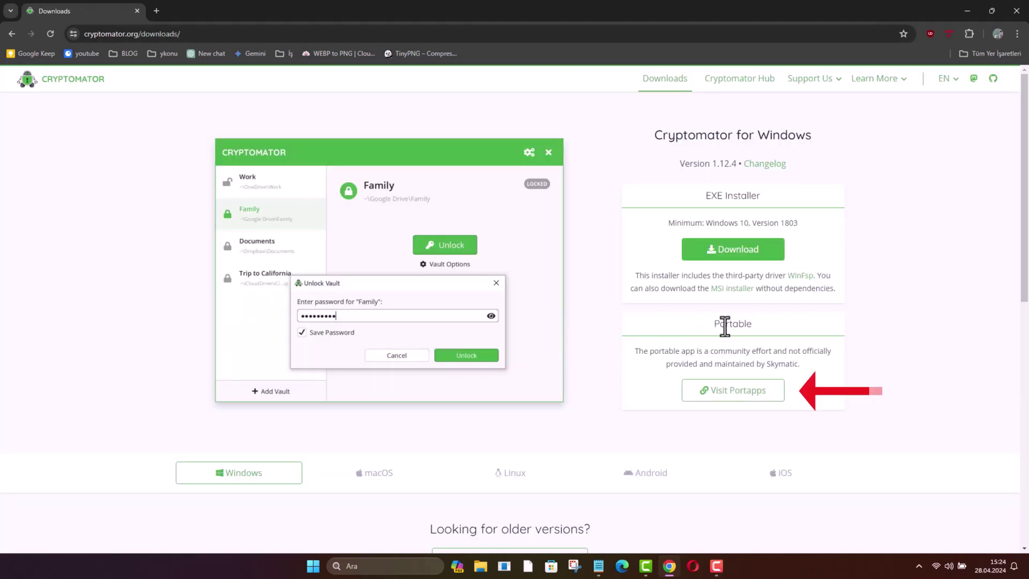
click(753, 392)
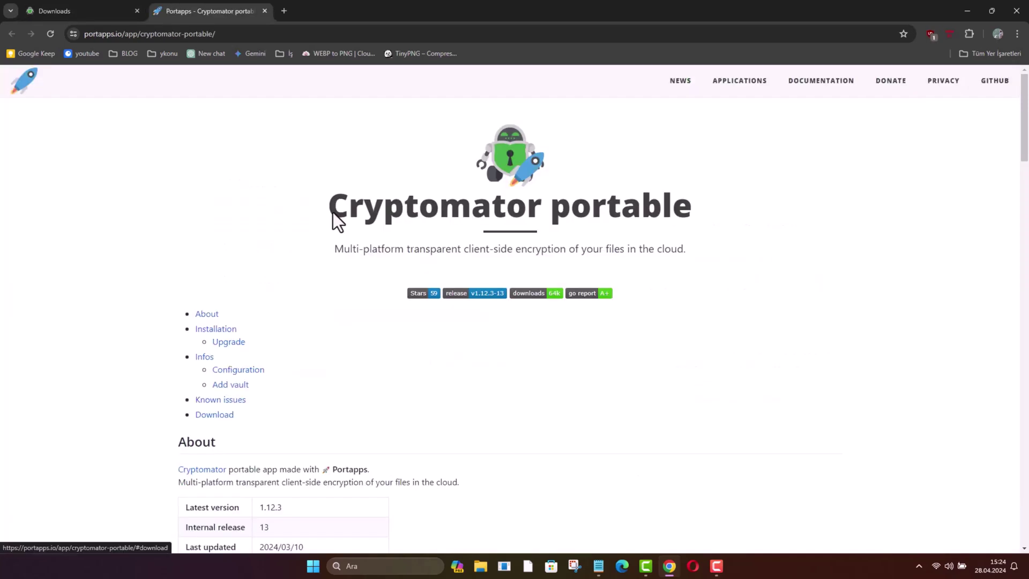
click(265, 10)
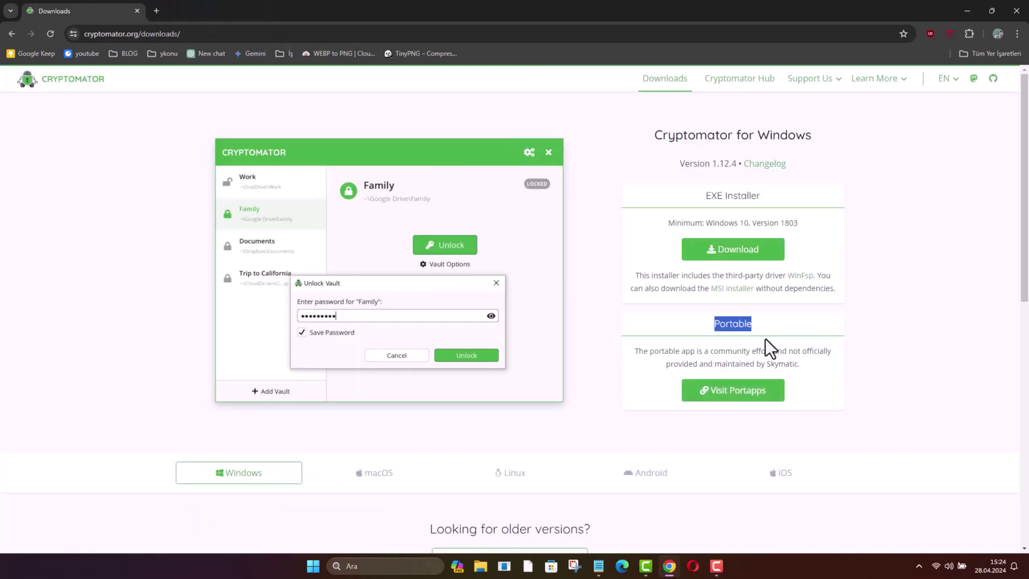
Save the Cryptomator-1.12.4-x64.exe Windows installer to the desktop and minimize Chrome.
click(751, 255)
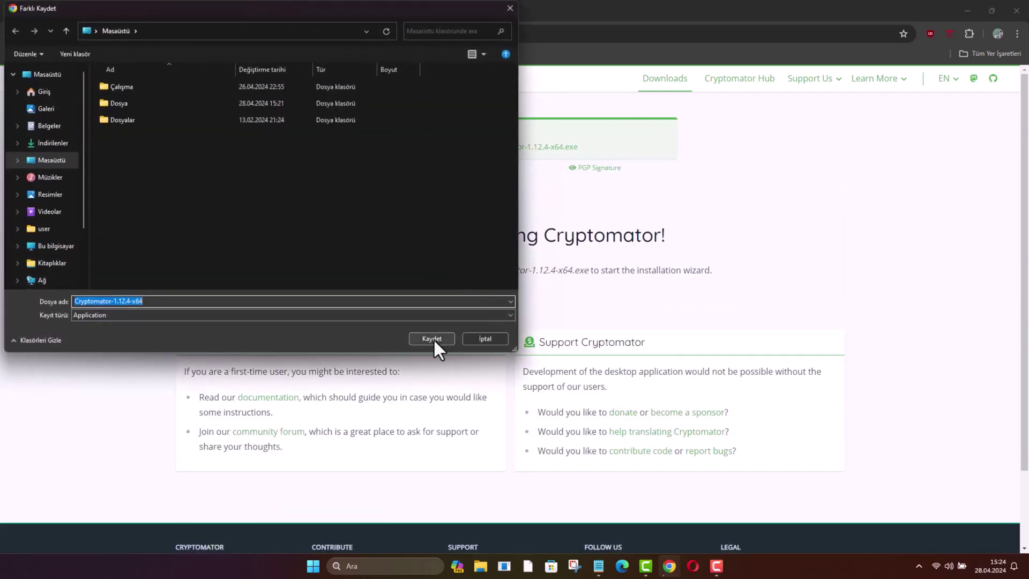
click(433, 339)
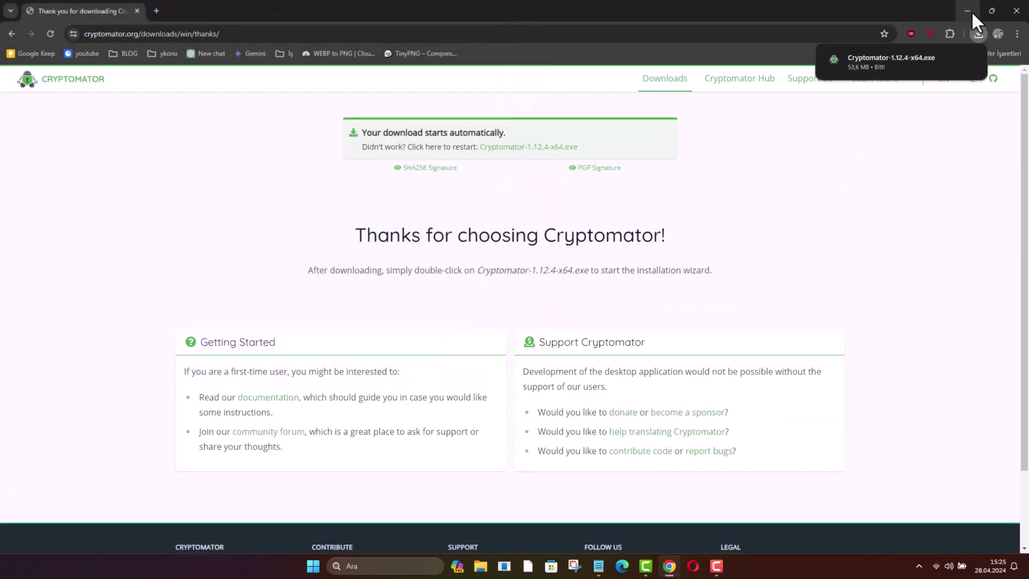
click(969, 10)
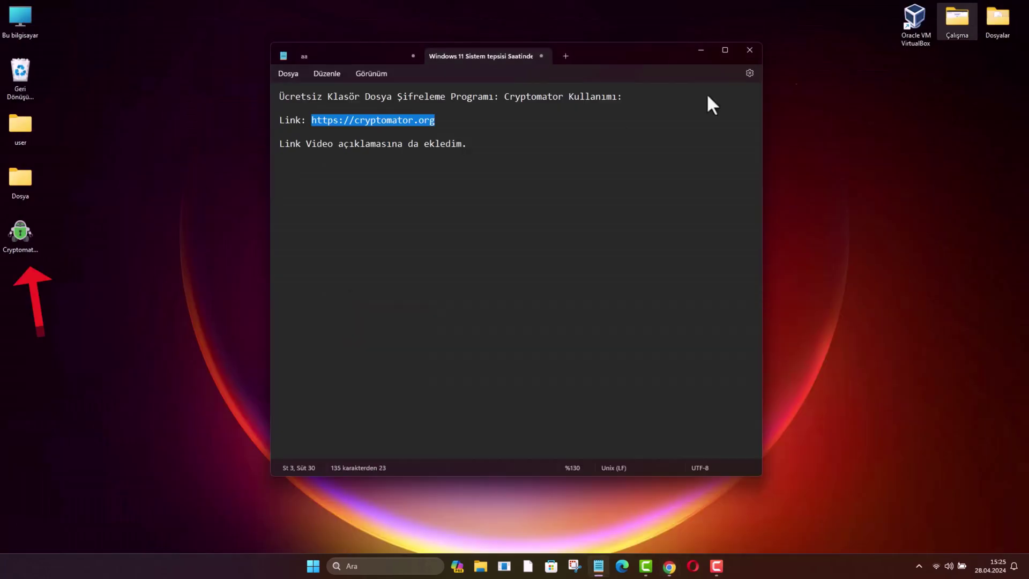
Install Cryptomator from the downloaded installer, accepting the license terms.
double_click(24, 230)
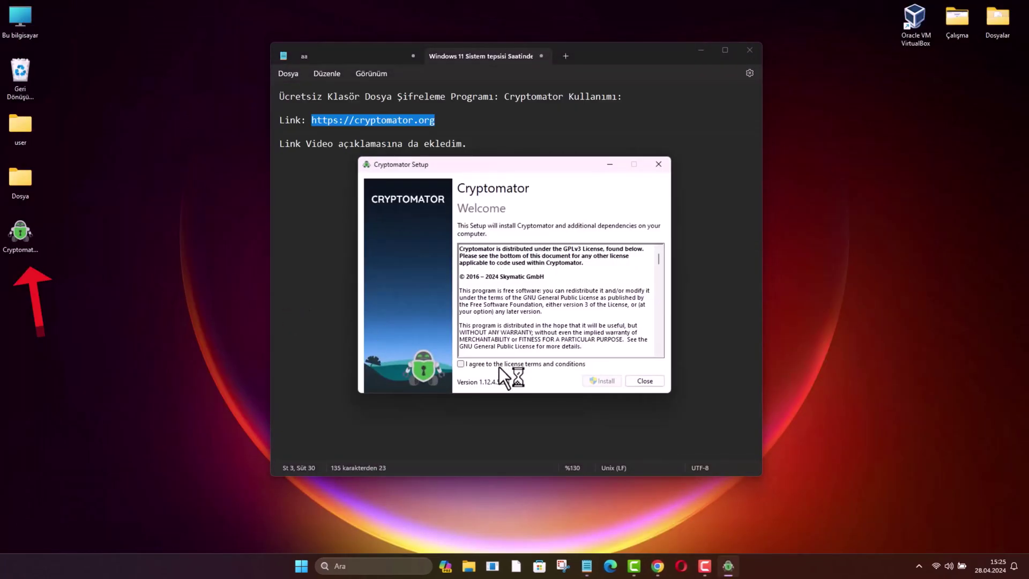
click(499, 366)
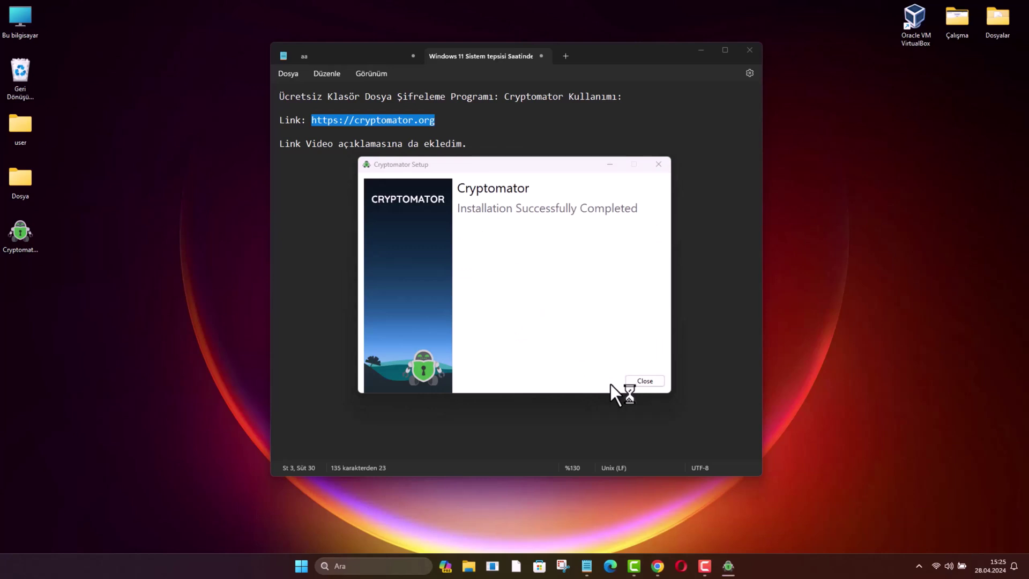
click(641, 382)
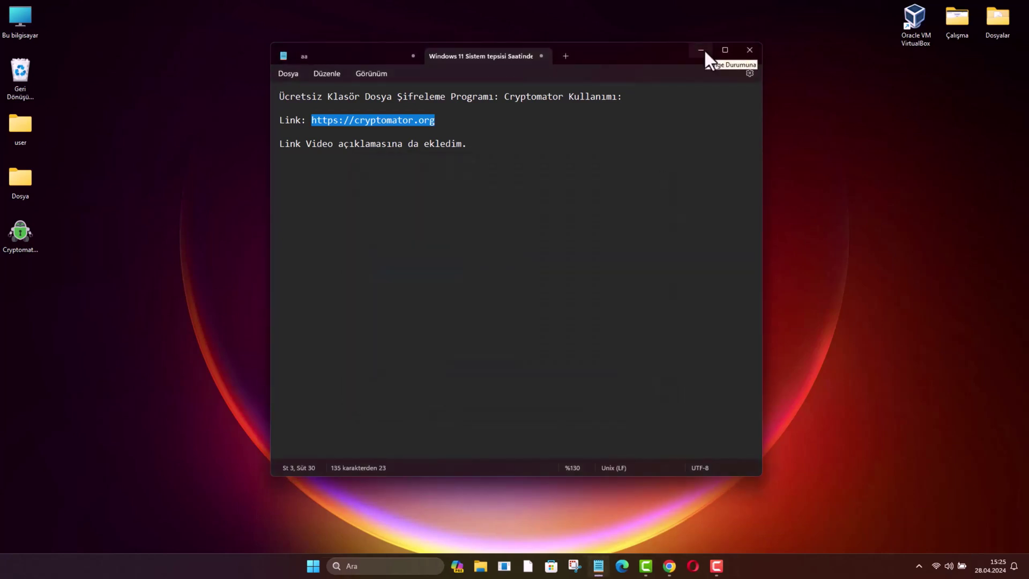
Launch the installed Cryptomator app by searching for 'cryptomator'.
click(701, 50)
click(395, 563)
text(cryptomator)
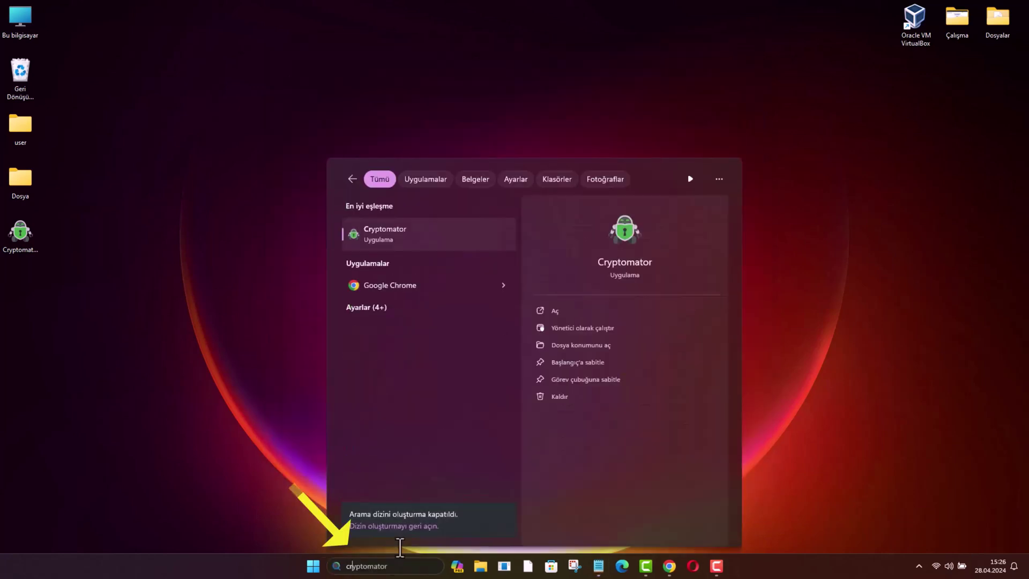
click(470, 234)
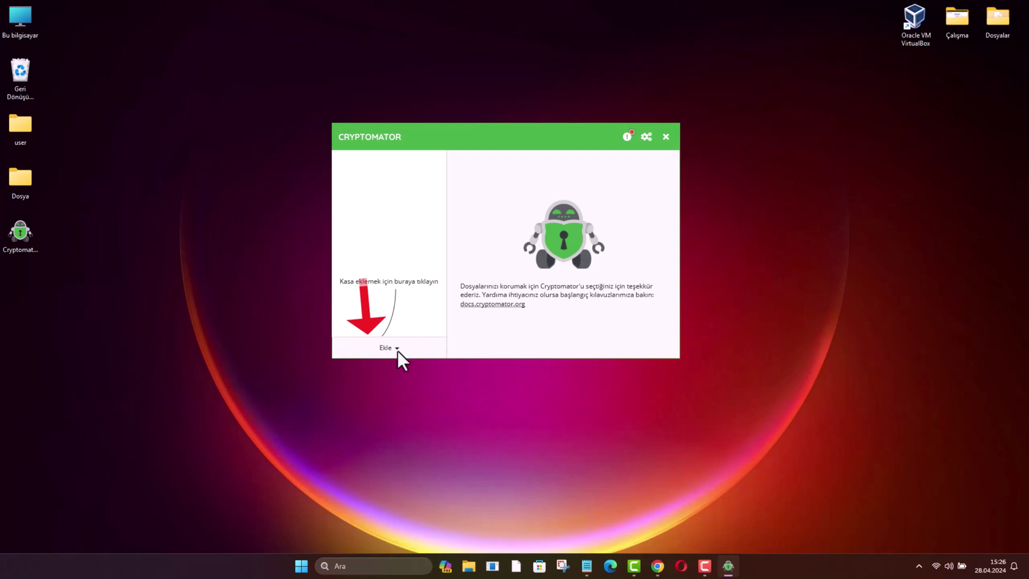
Start a new vault named 'Dosyalar' and continue to the storage-location step.
click(396, 349)
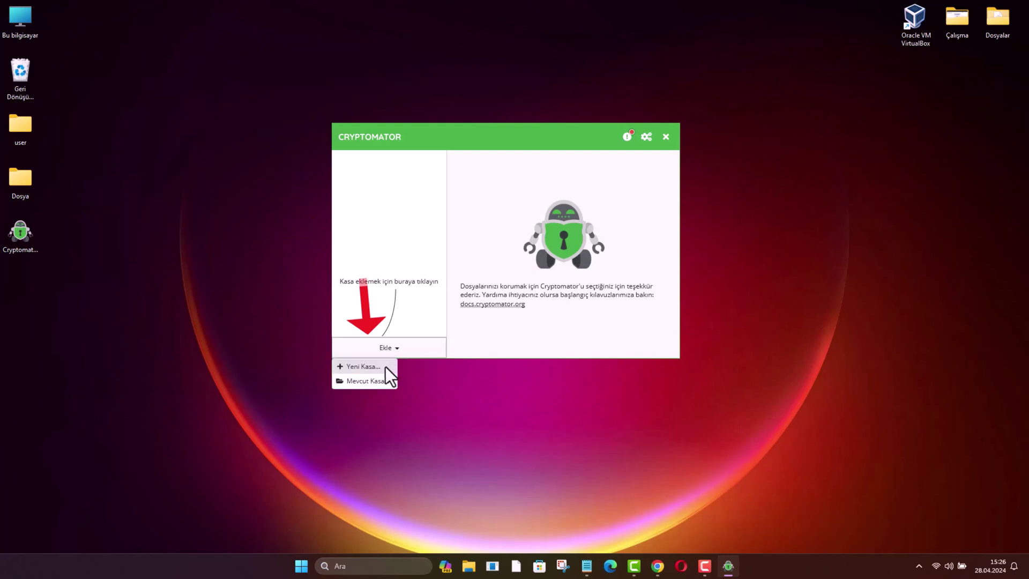
click(363, 367)
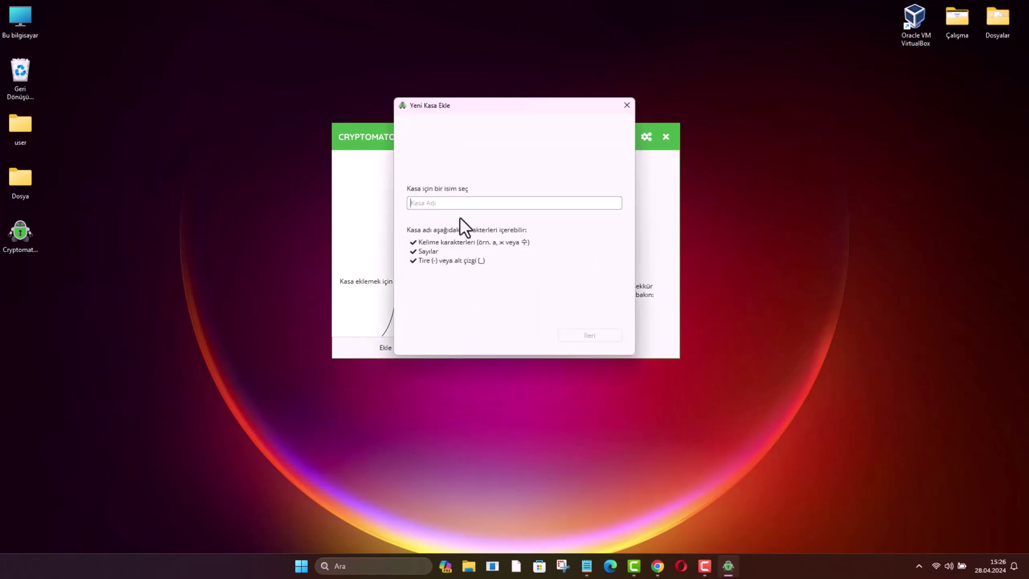
text(Dosyalar)
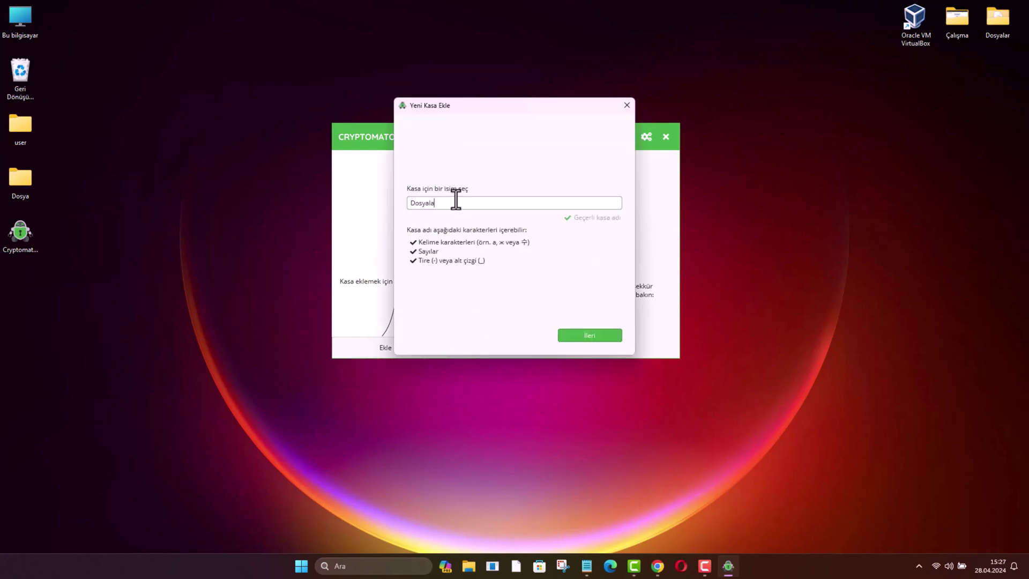
click(593, 333)
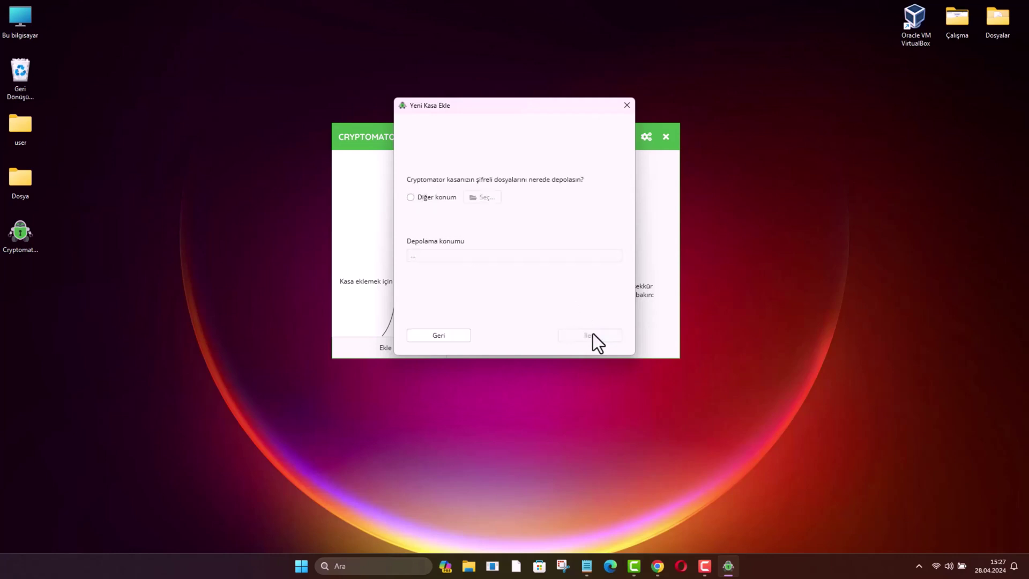
Store the vault in the desktop's Dosya folder and advance to the password step.
click(429, 198)
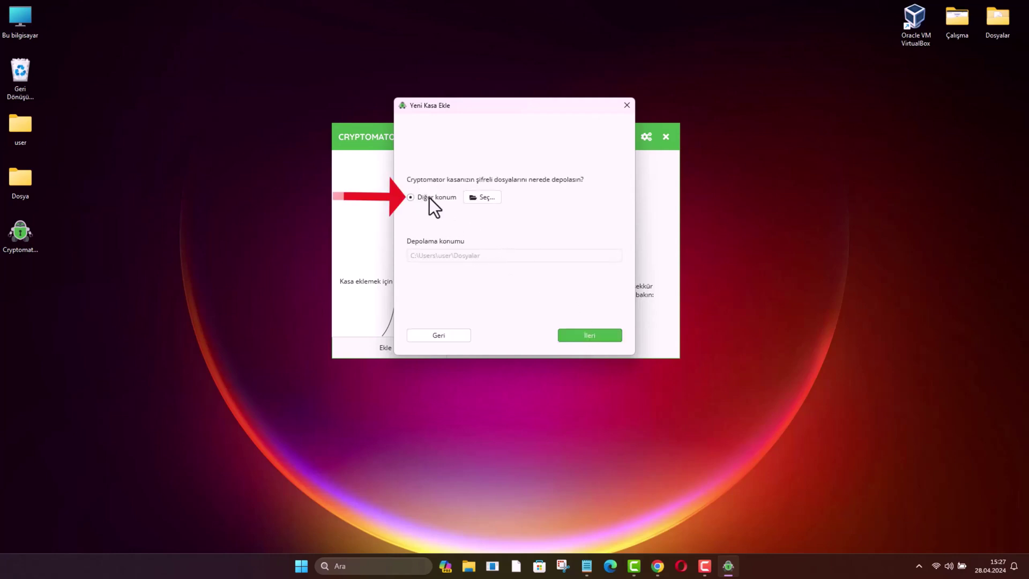
click(494, 198)
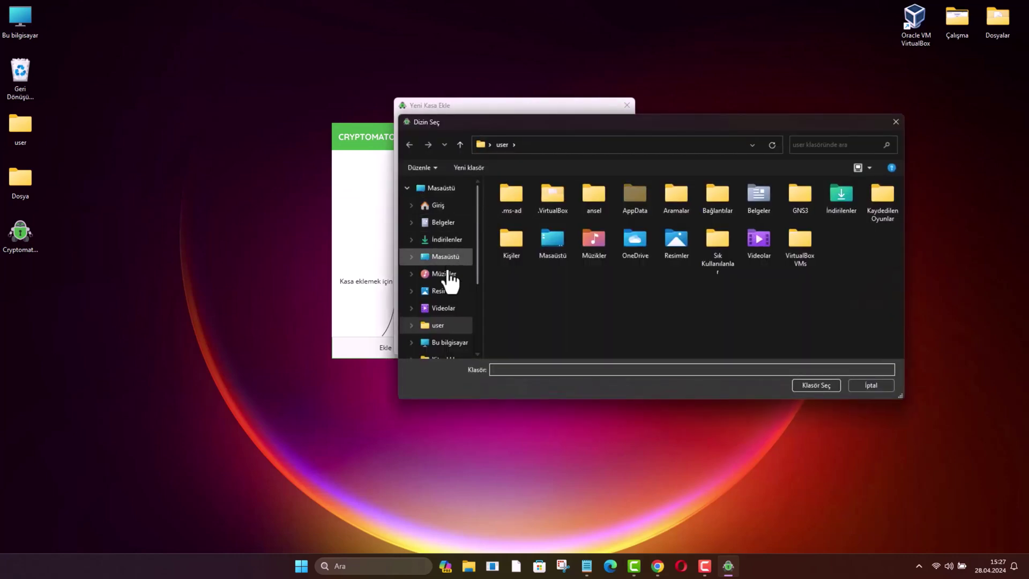
click(450, 345)
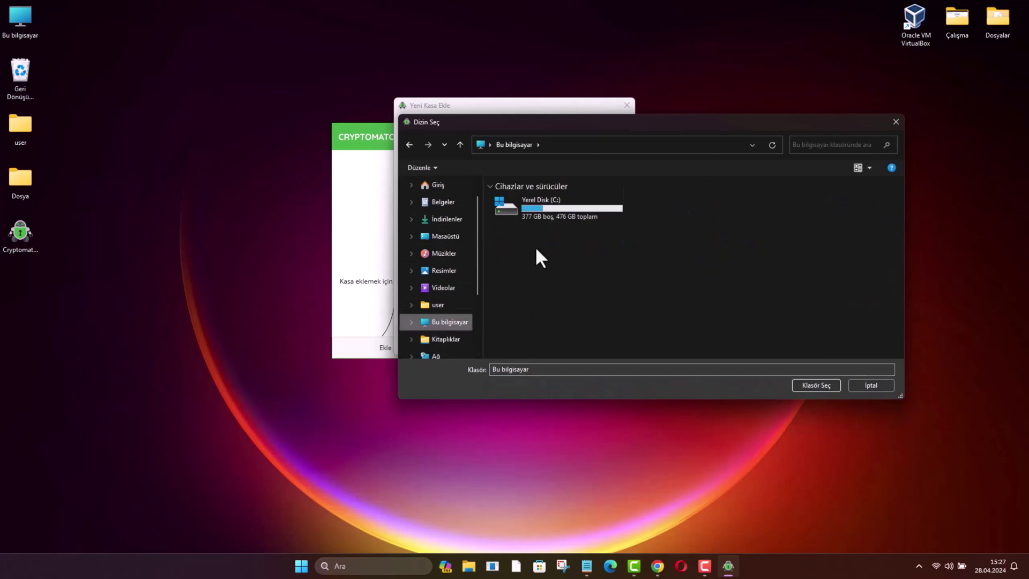
click(445, 236)
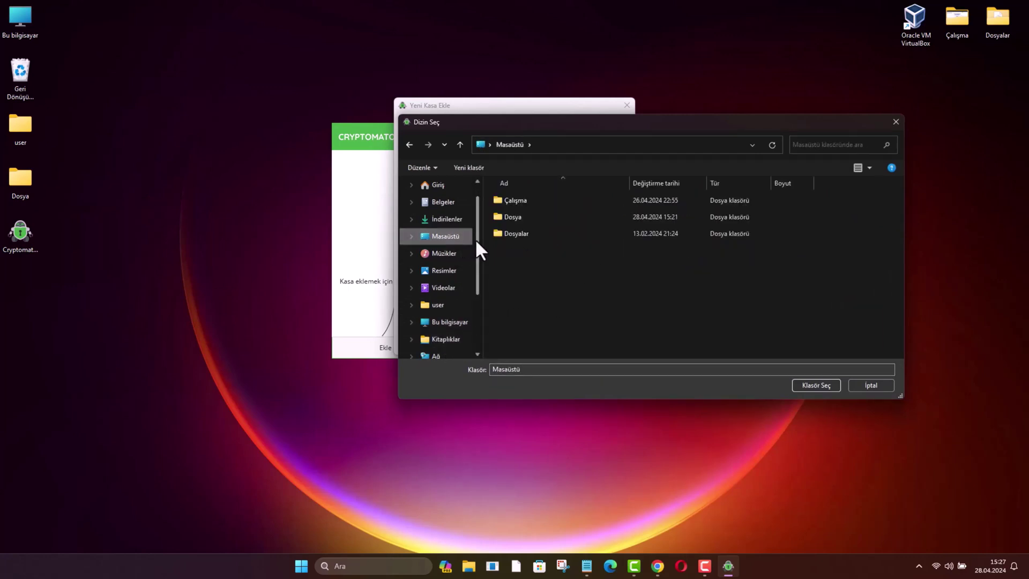
key(alt+Left)
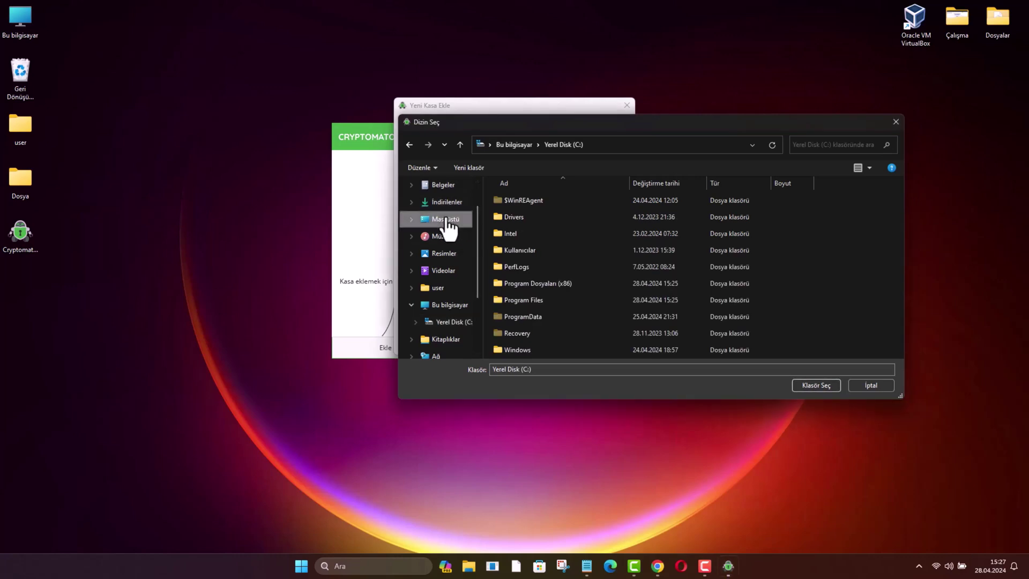
click(447, 220)
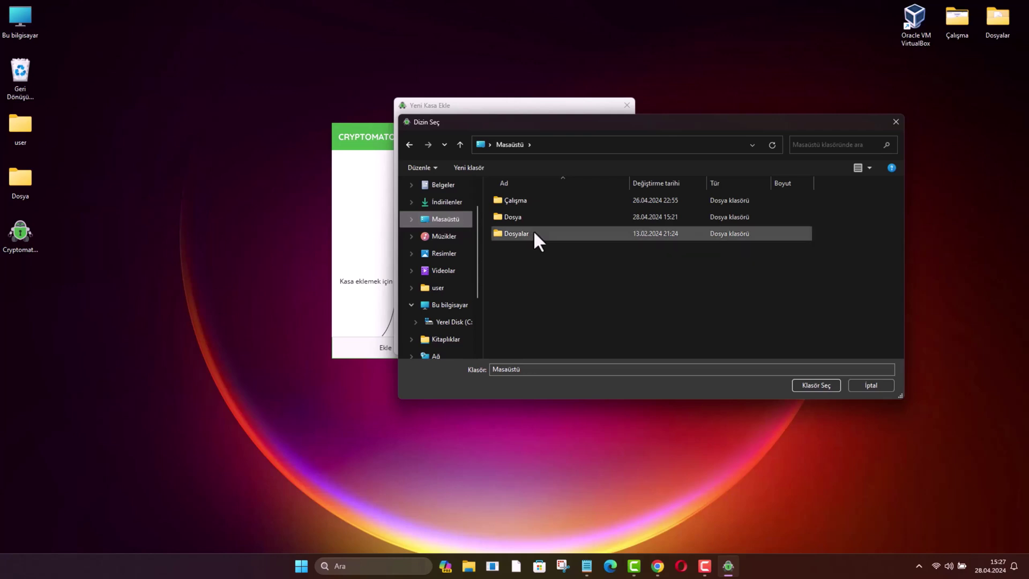
click(519, 218)
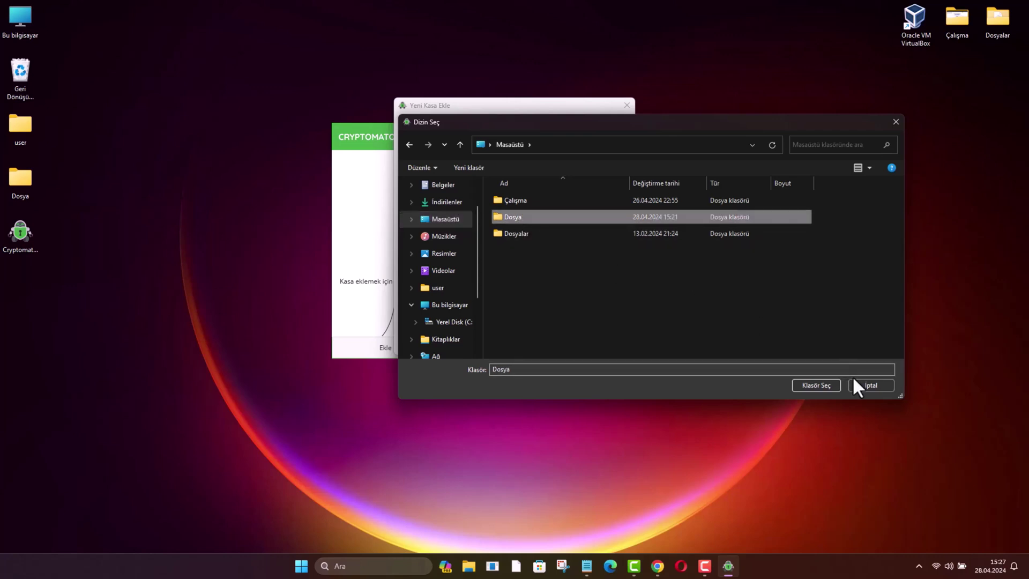
click(832, 385)
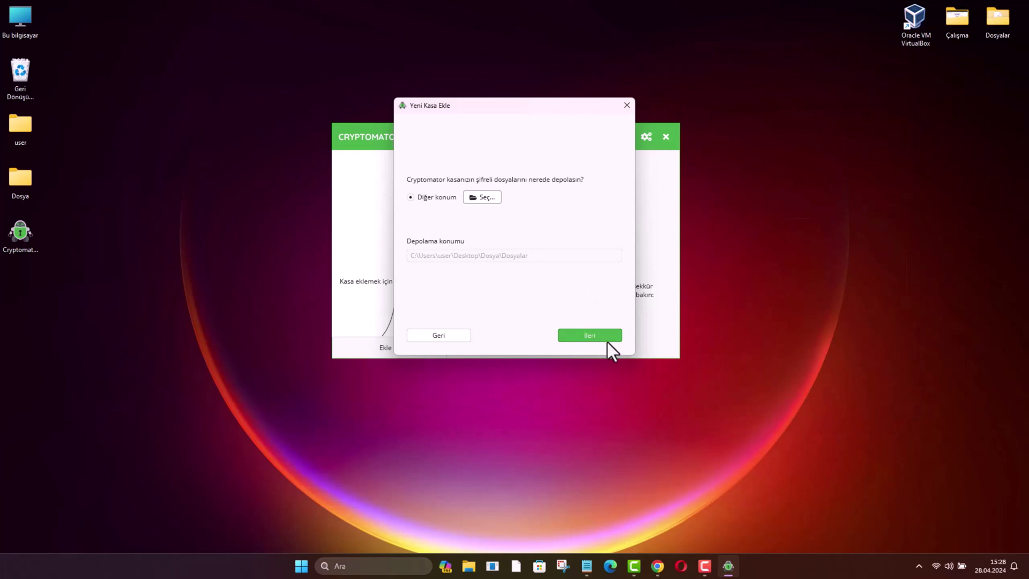
click(607, 341)
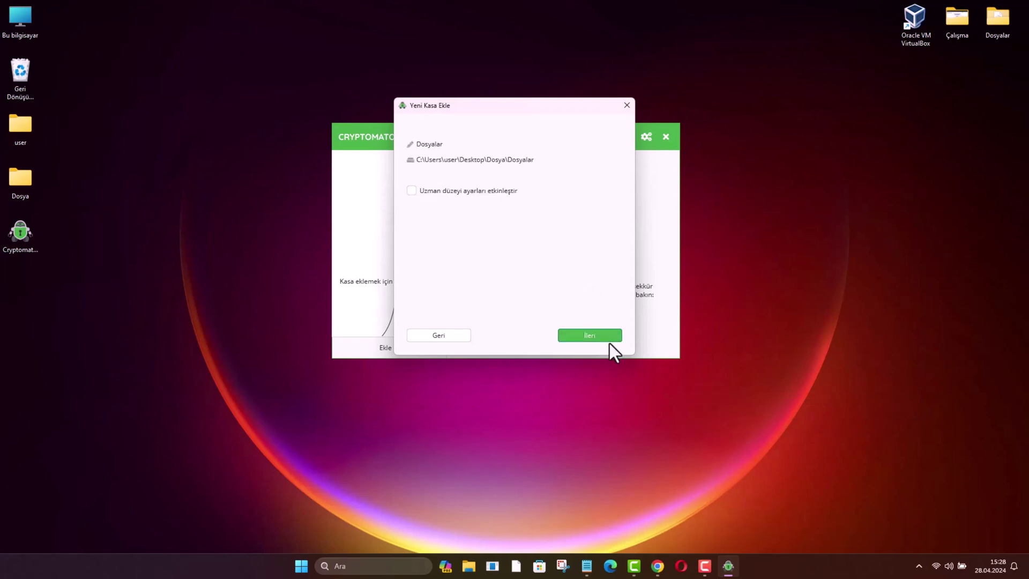
click(607, 339)
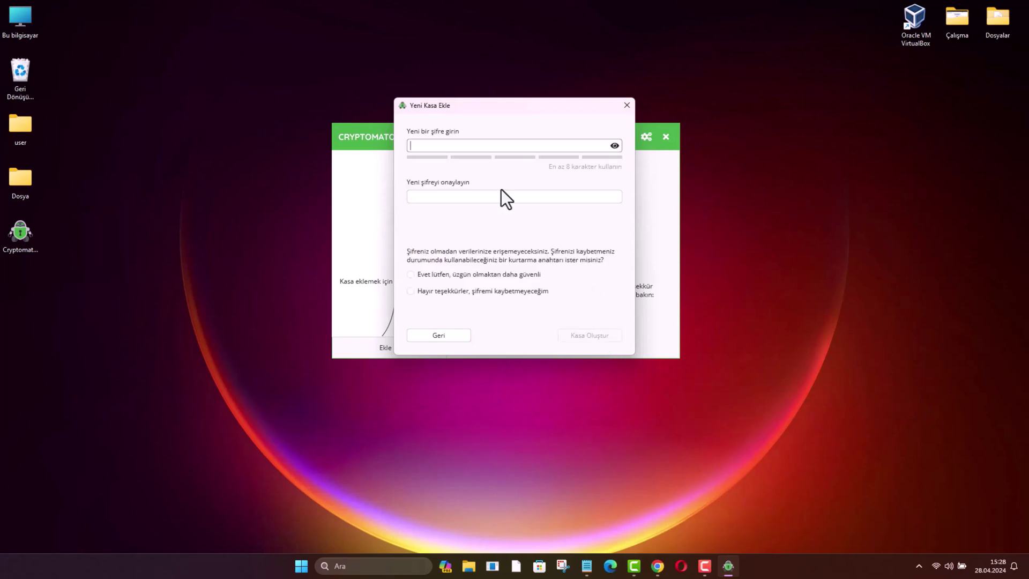
Enter and confirm the vault password, choosing 'Evet lütfen' for a recovery key.
text(1234567)
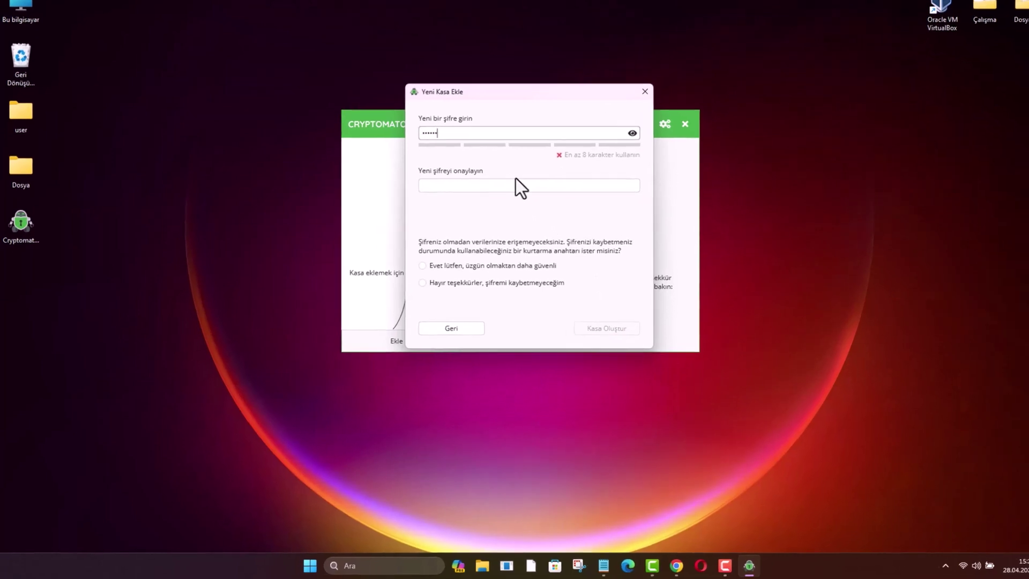
text(8)
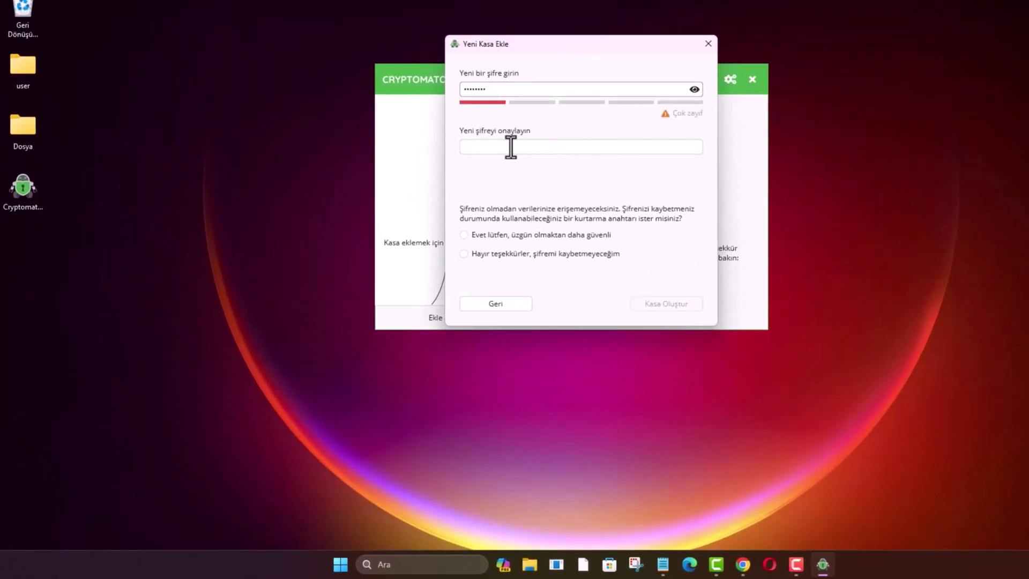
click(510, 146)
text(1234567)
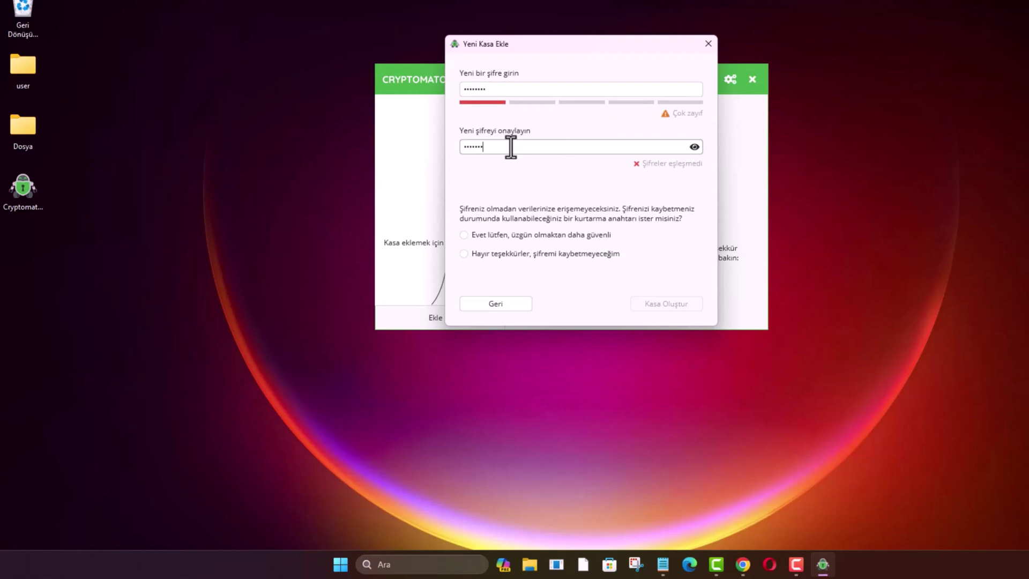
text(8)
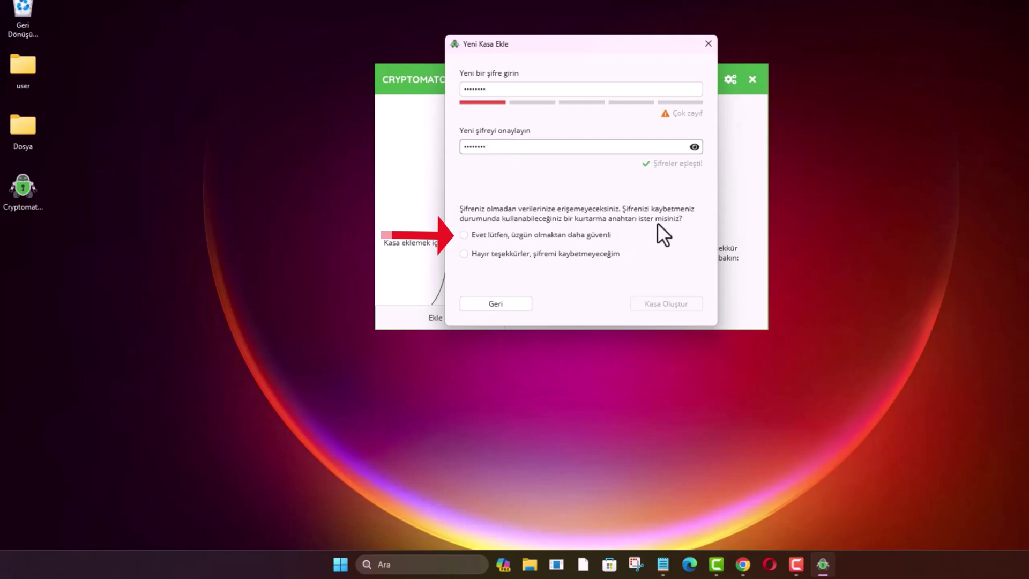
click(487, 235)
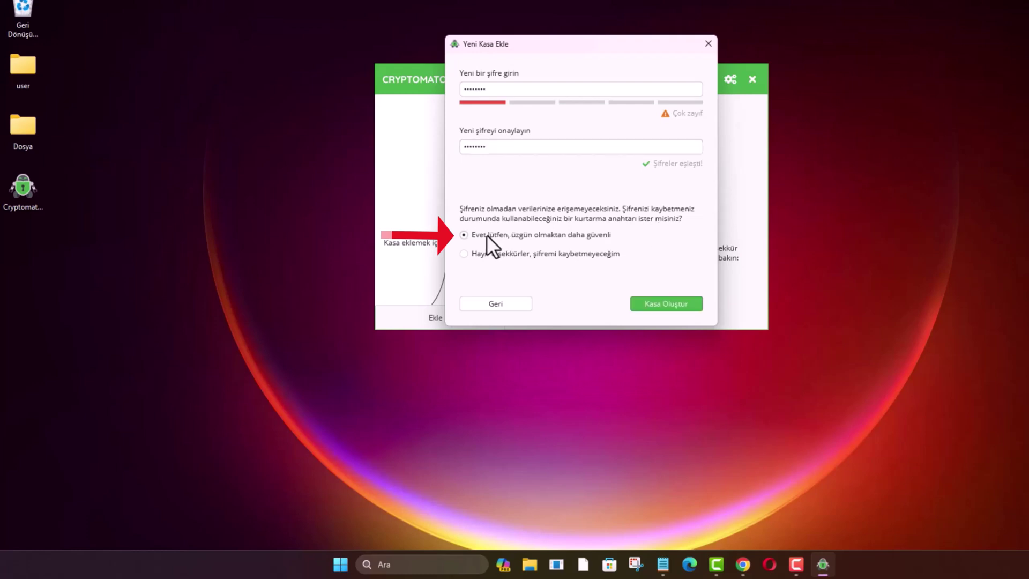
Create the Dosyalar vault, copy its recovery key, and dismiss the confirmation.
click(653, 304)
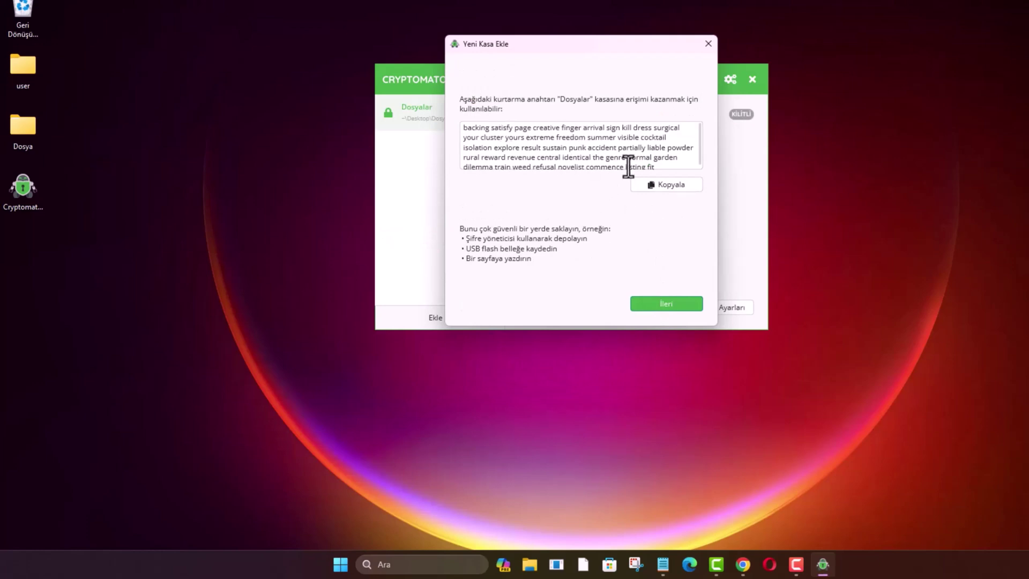
click(662, 184)
click(681, 304)
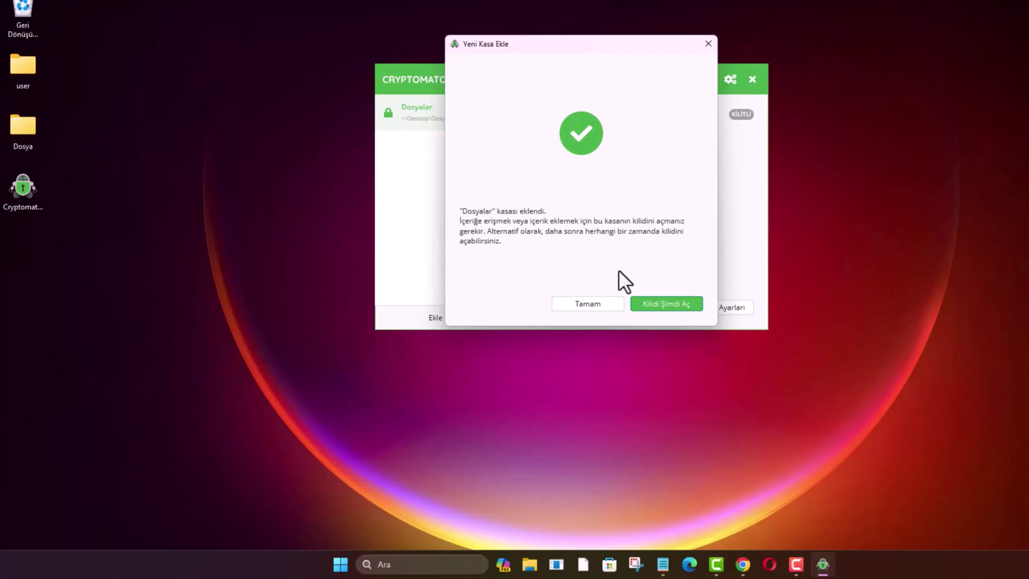
click(610, 300)
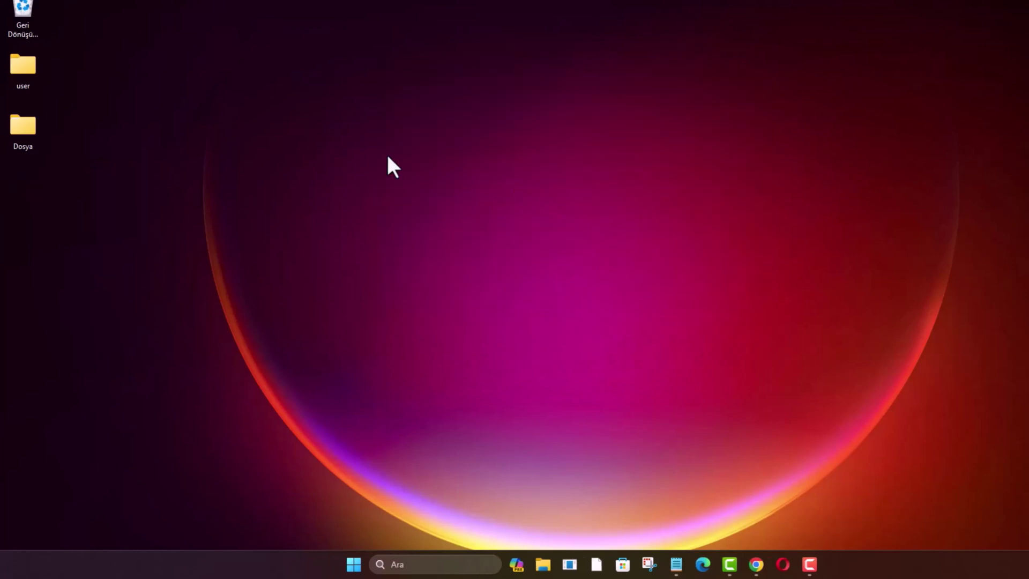
Browse from Dosya into the Dosyalar vault's d, 4Q and encrypted subfolders.
click(27, 127)
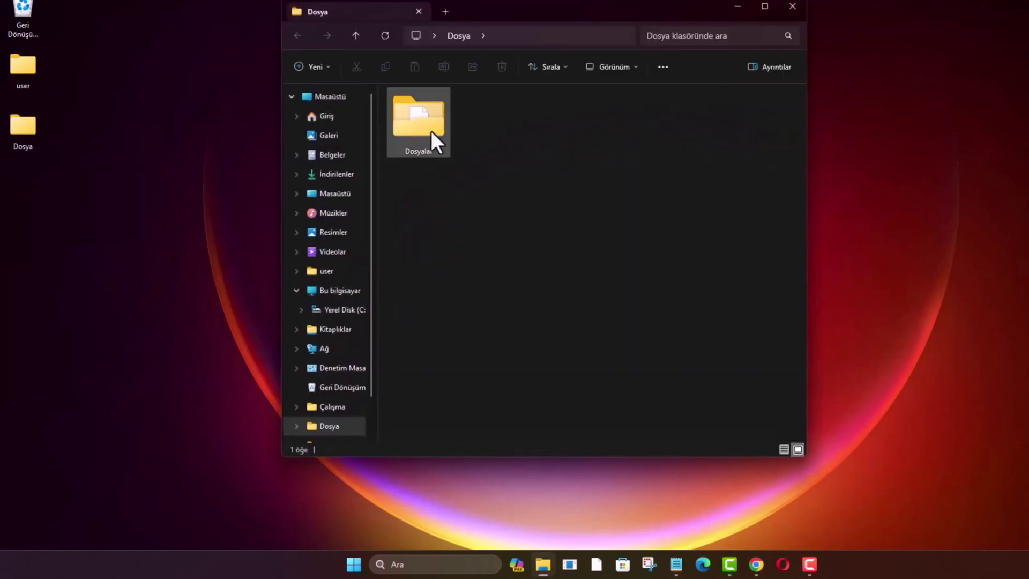
double_click(431, 130)
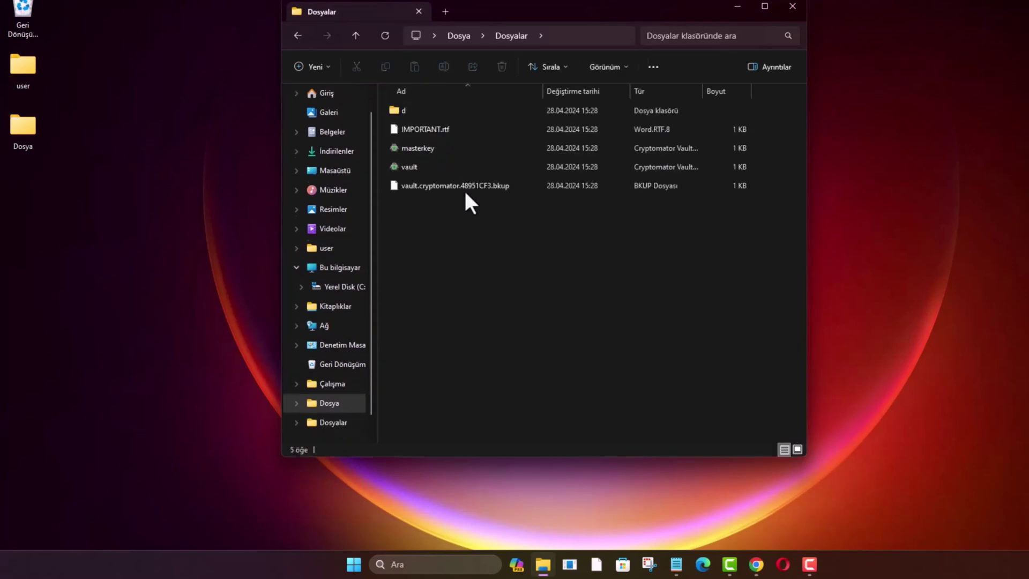
click(447, 110)
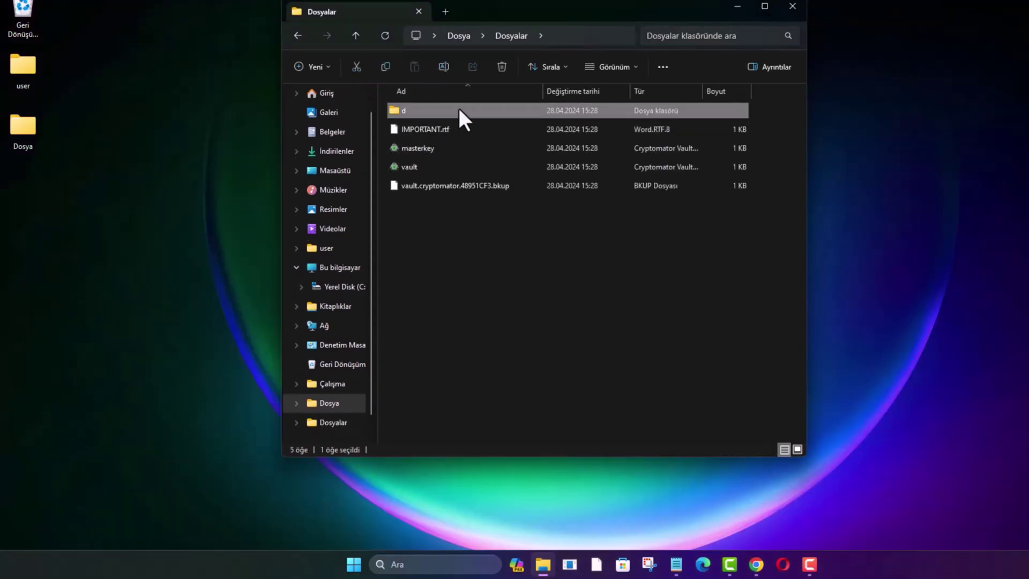
double_click(436, 110)
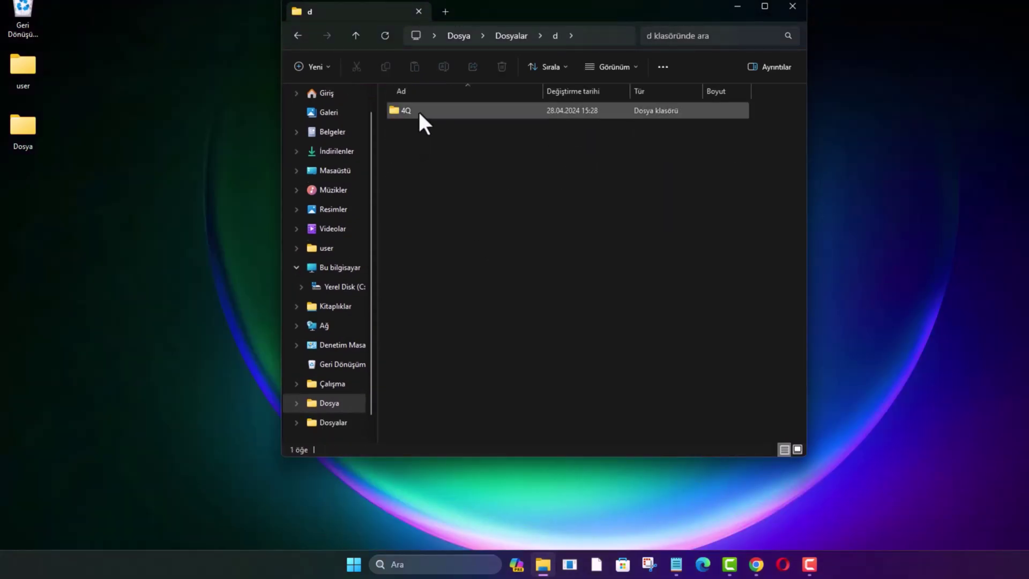
double_click(417, 110)
double_click(429, 109)
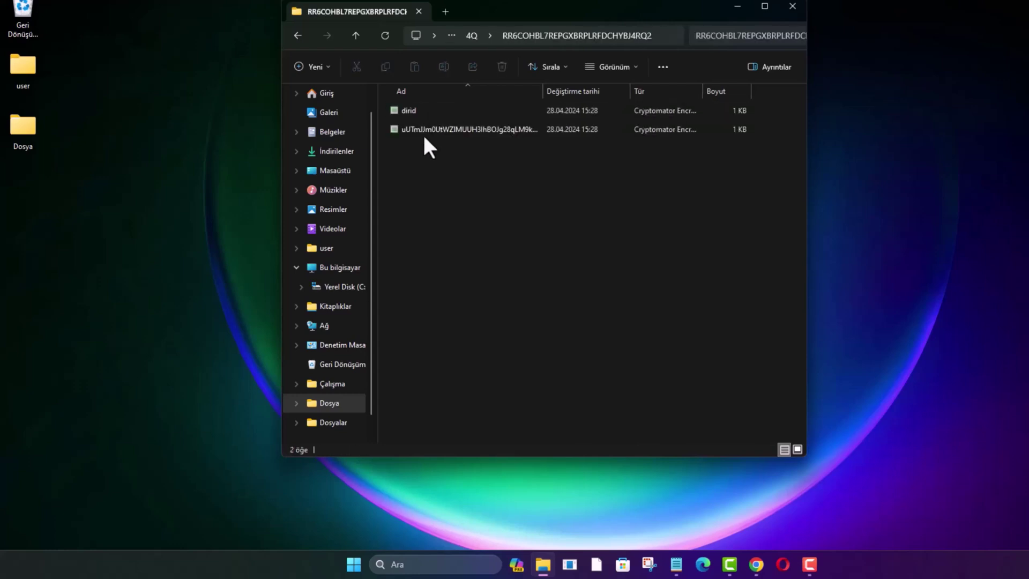
Return to the Dosyalar vault's top level and select the masterkey file.
click(298, 35)
click(299, 36)
click(298, 35)
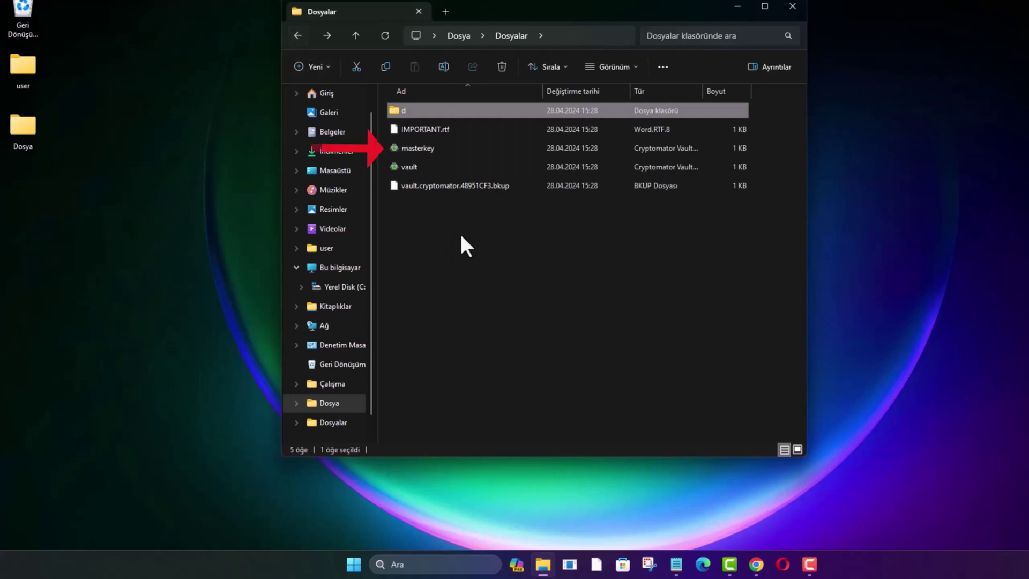
click(460, 148)
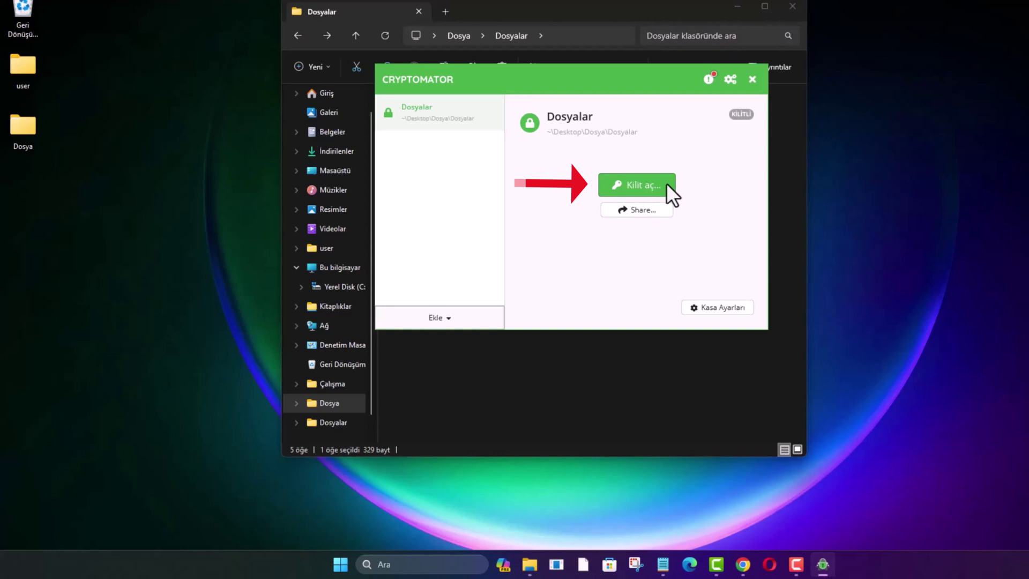
Unlock the Dosyalar vault with the vault password and open it as a drive.
click(667, 182)
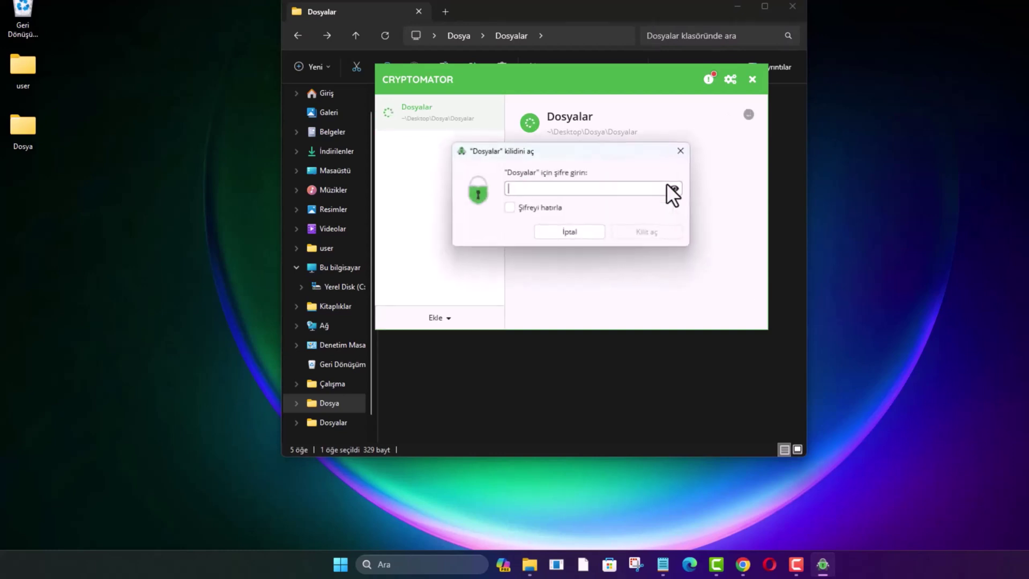
text(••••••)
click(662, 234)
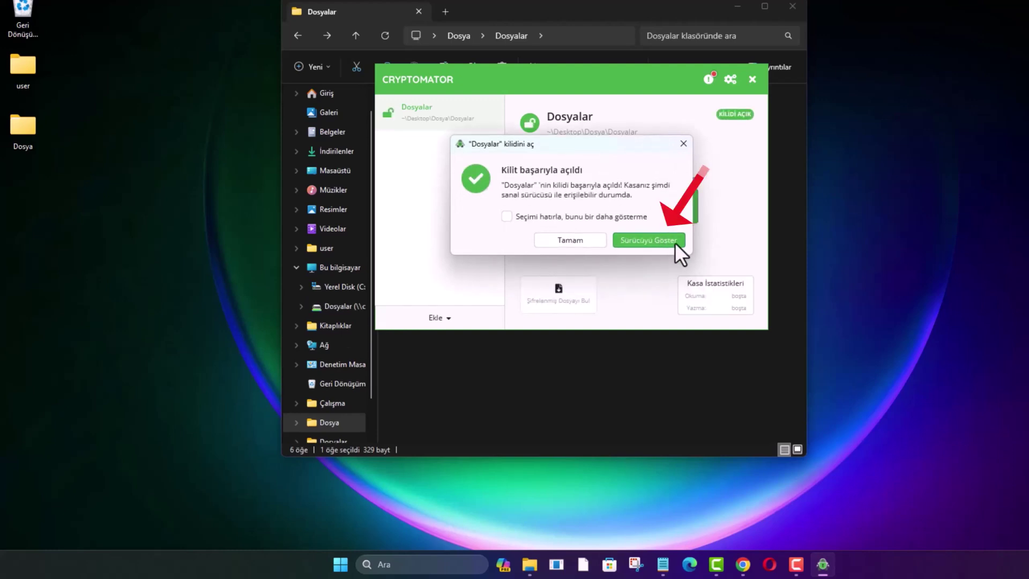
click(673, 241)
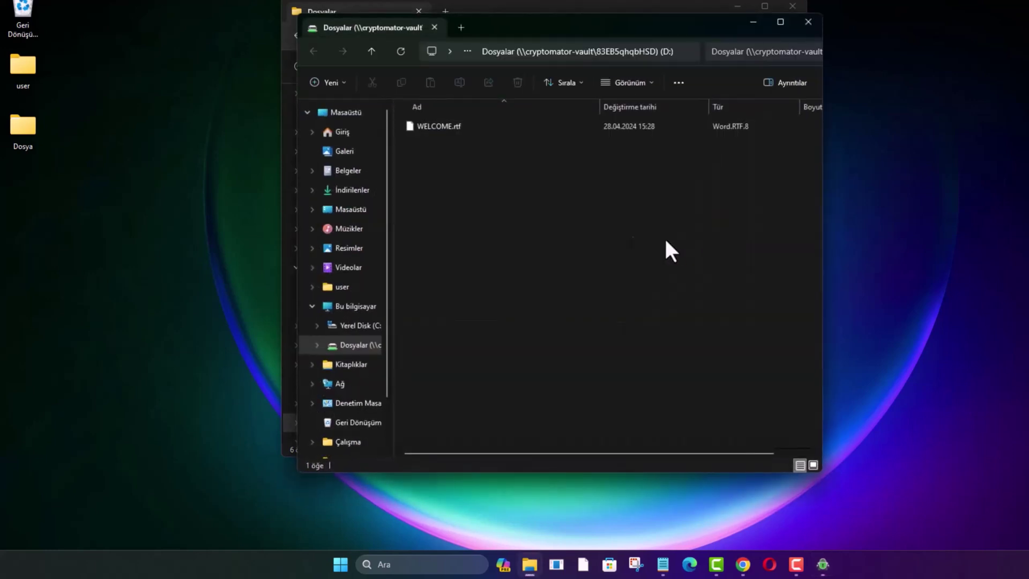
Copy the Word files Dosya 1 and Word 2 into the vault's D: drive, then close that window.
drag(138, 203, 45, 374)
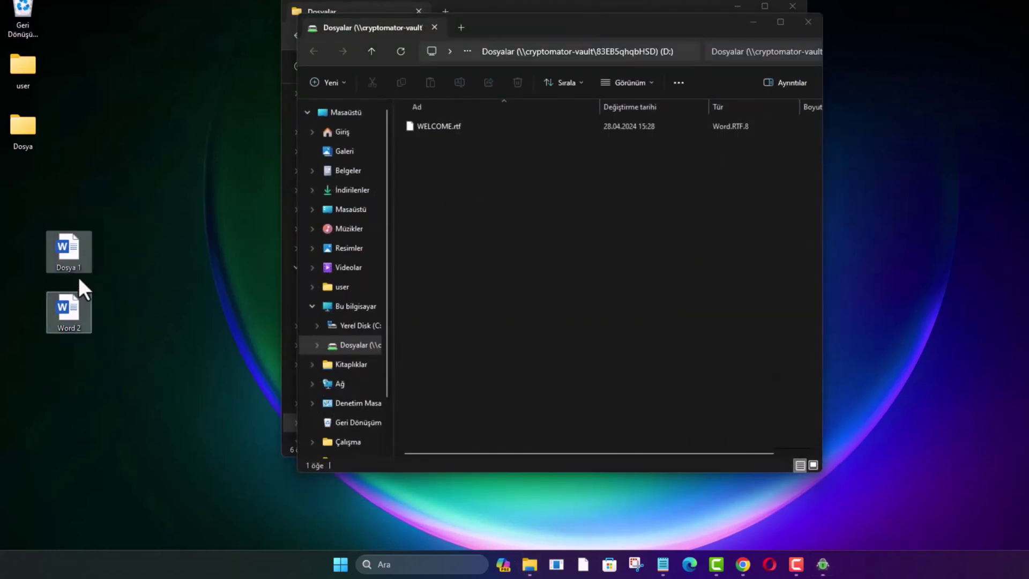
drag(78, 277, 514, 214)
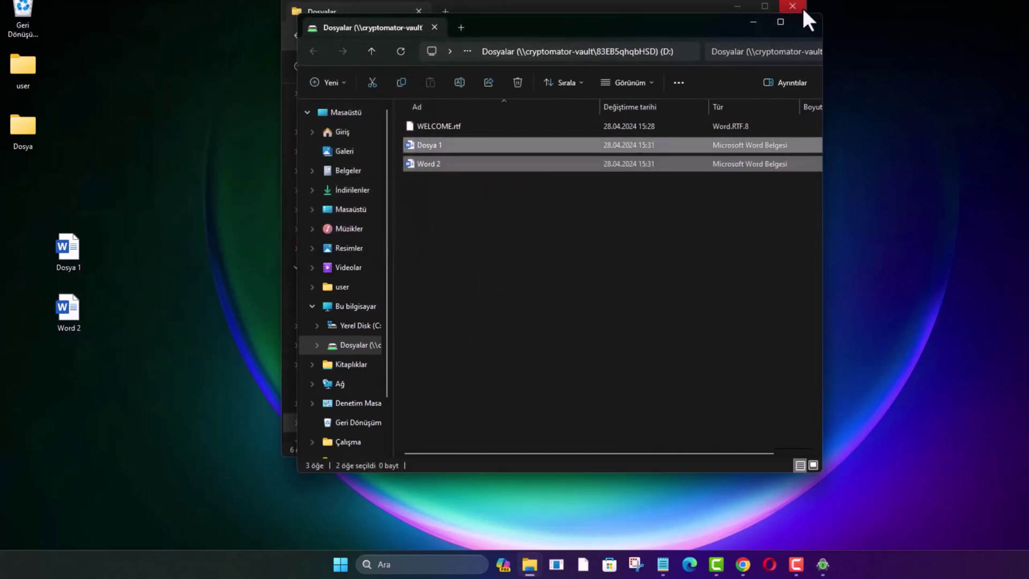
click(806, 25)
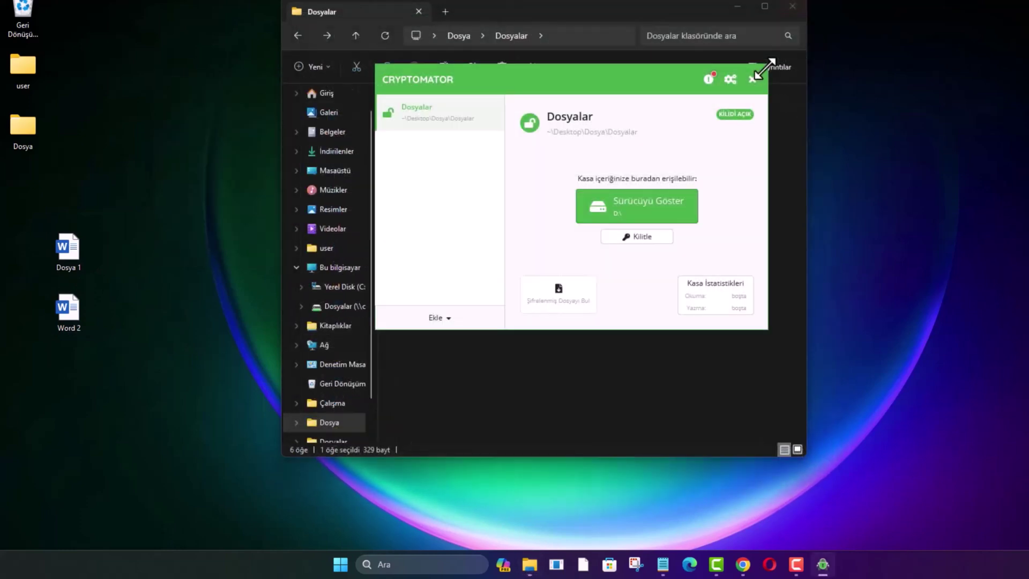
Lock the Dosyalar vault and open its folder inside the desktop Dosya folder.
click(667, 239)
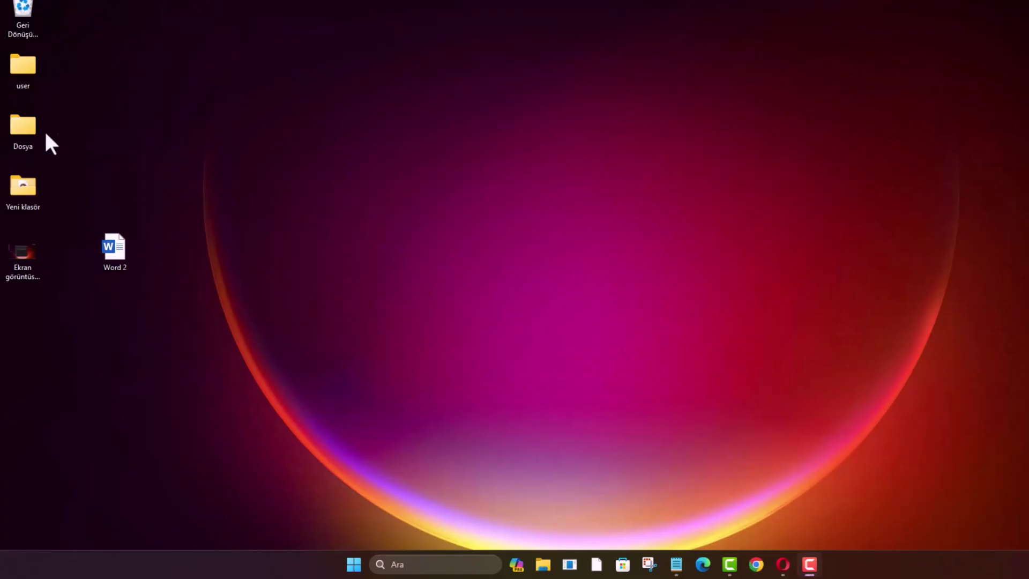
double_click(27, 134)
double_click(430, 126)
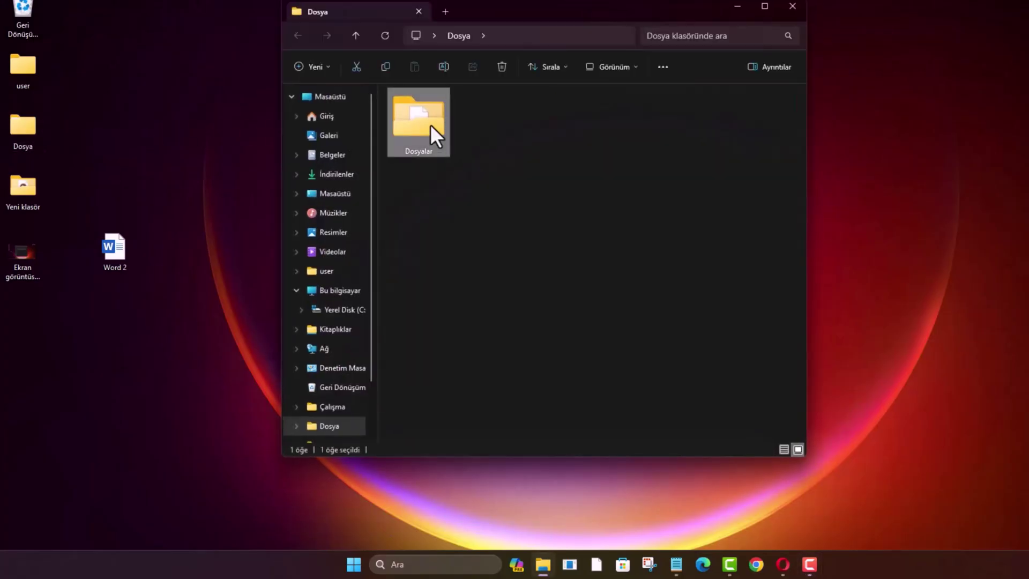
Browse through d, 4Q and the long-named subfolder to view the four encrypted files.
click(426, 110)
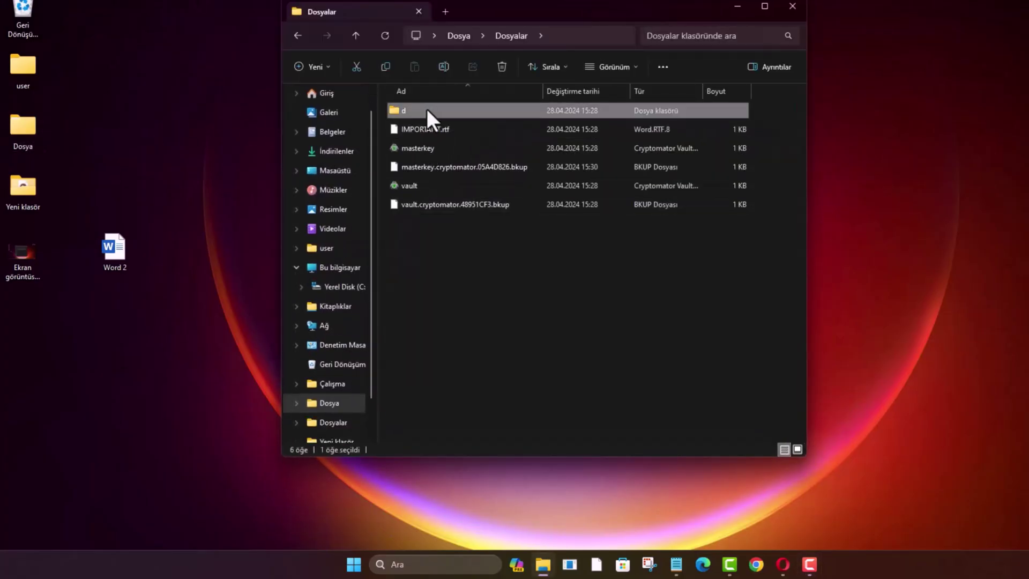
double_click(426, 108)
click(426, 108)
double_click(426, 108)
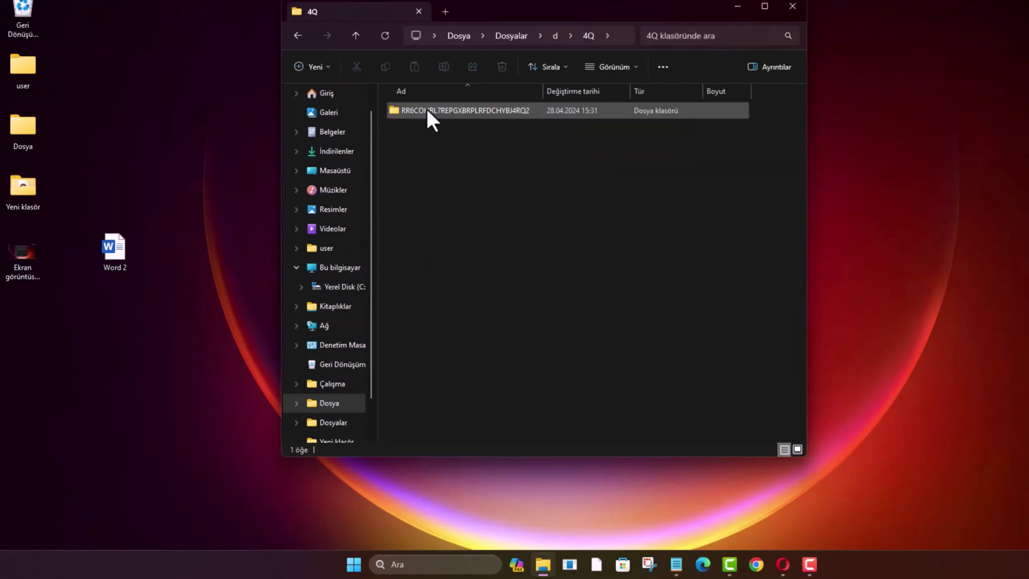
click(427, 108)
double_click(427, 108)
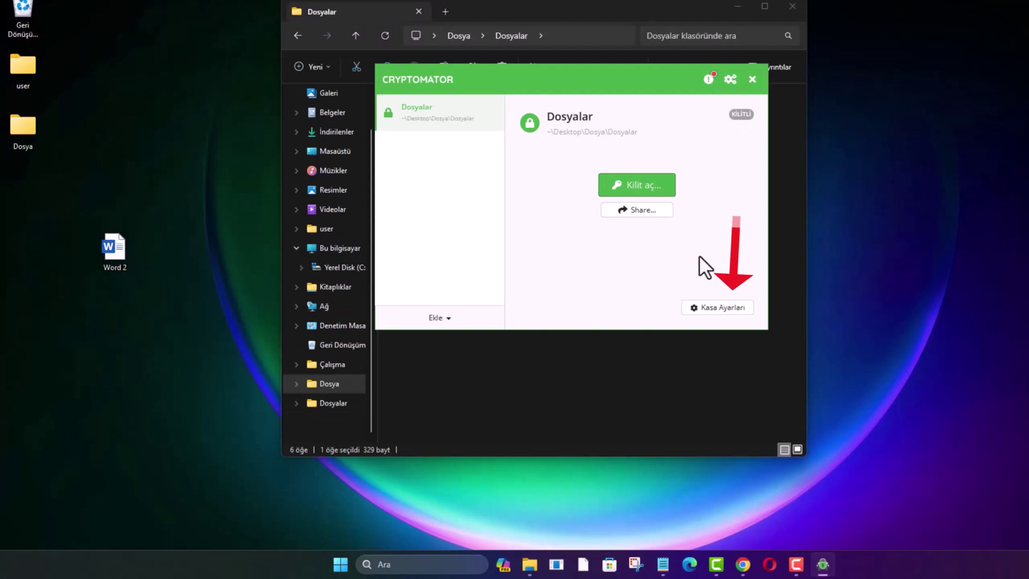
From the Dosyalar vault settings' Şifre tab, start Şifreyi Sıfırla to reach the recovery key prompt.
click(744, 308)
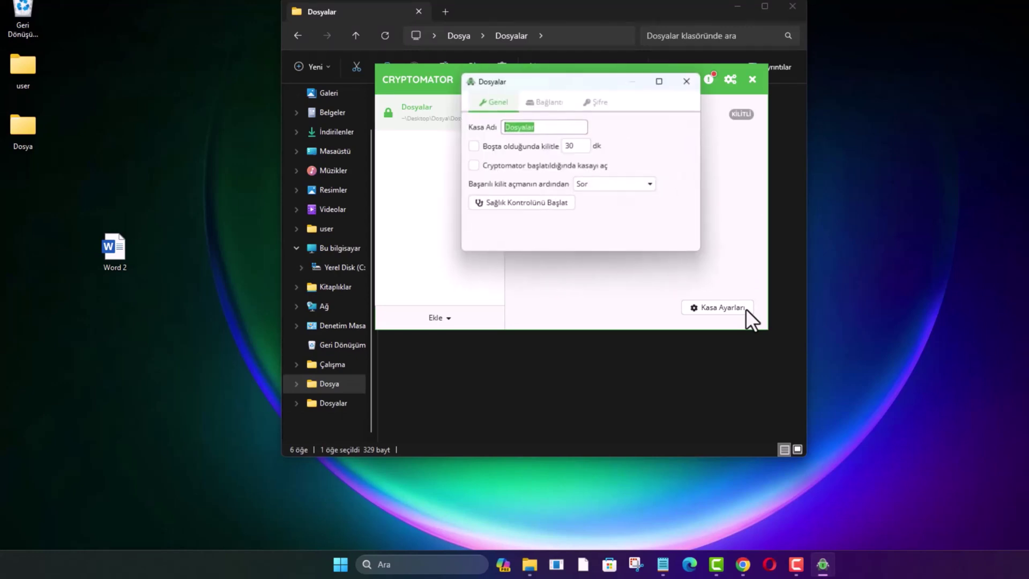
click(604, 102)
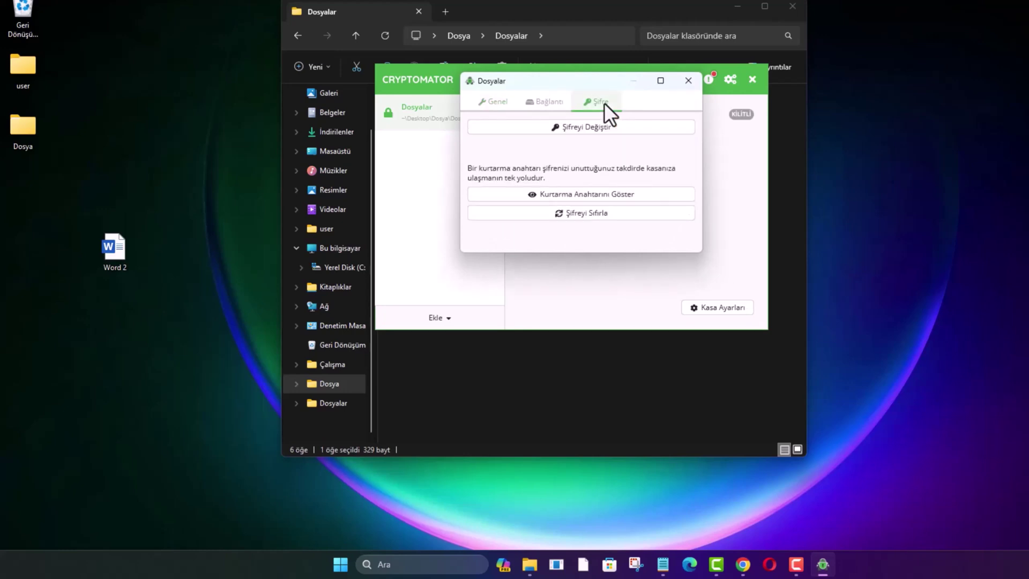
click(620, 217)
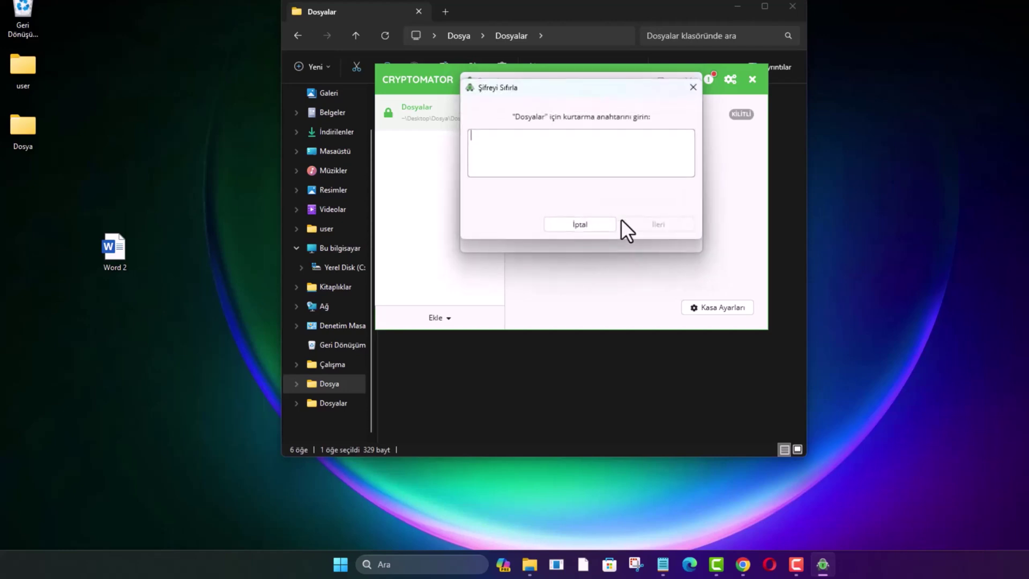
Copy the full recovery key text from the Notepad notes.
click(663, 564)
drag(655, 167, 310, 129)
right_click(405, 138)
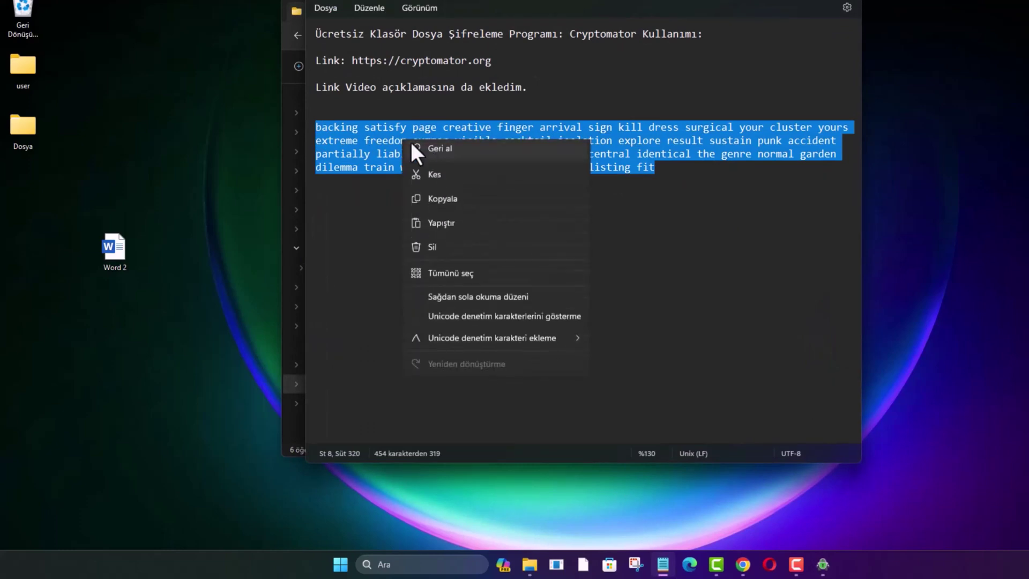
click(447, 201)
Paste the recovery key into the Şifreyi Sıfırla box and continue with İleri.
key(alt+Tab)
right_click(526, 149)
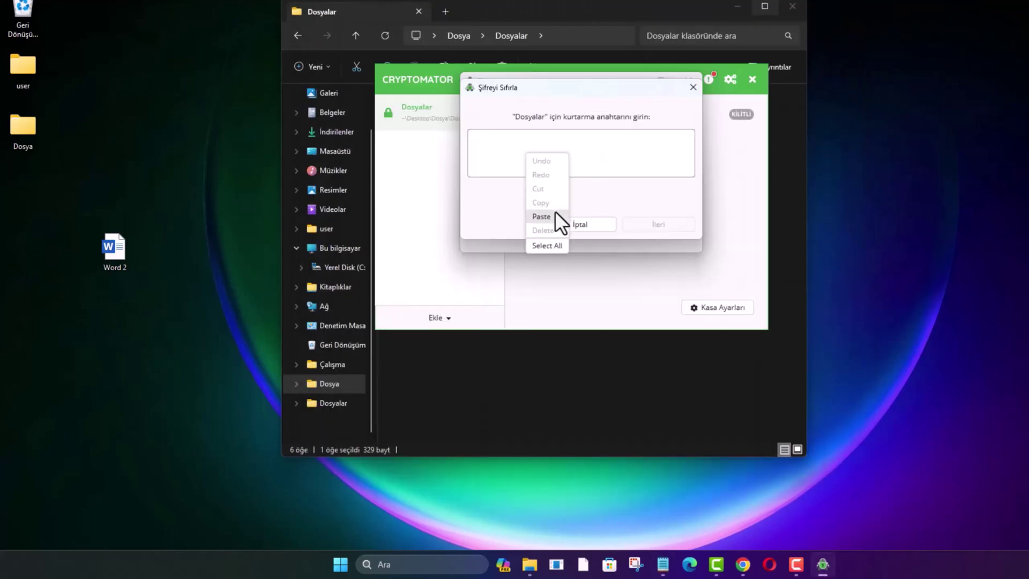
click(557, 215)
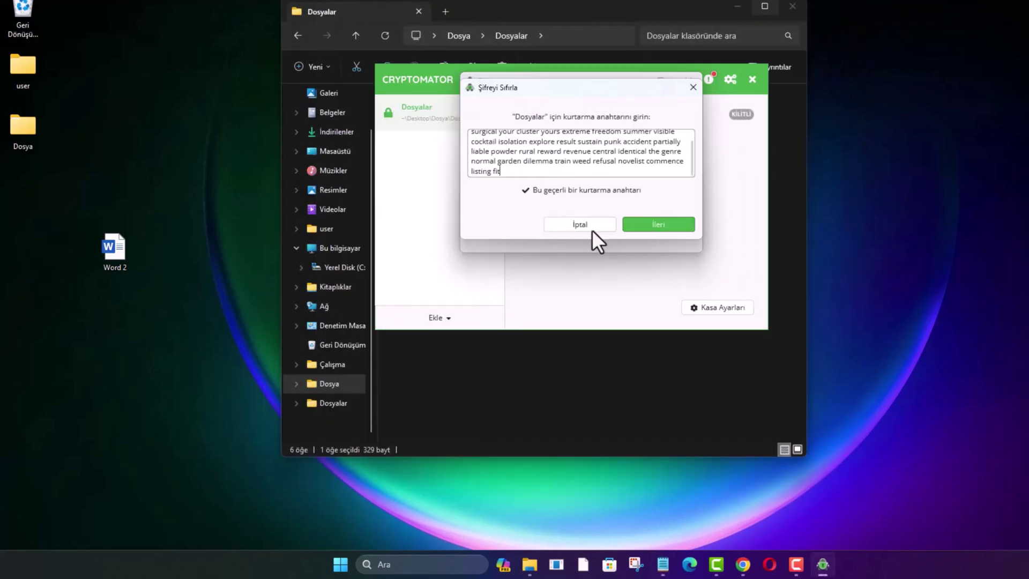
click(658, 224)
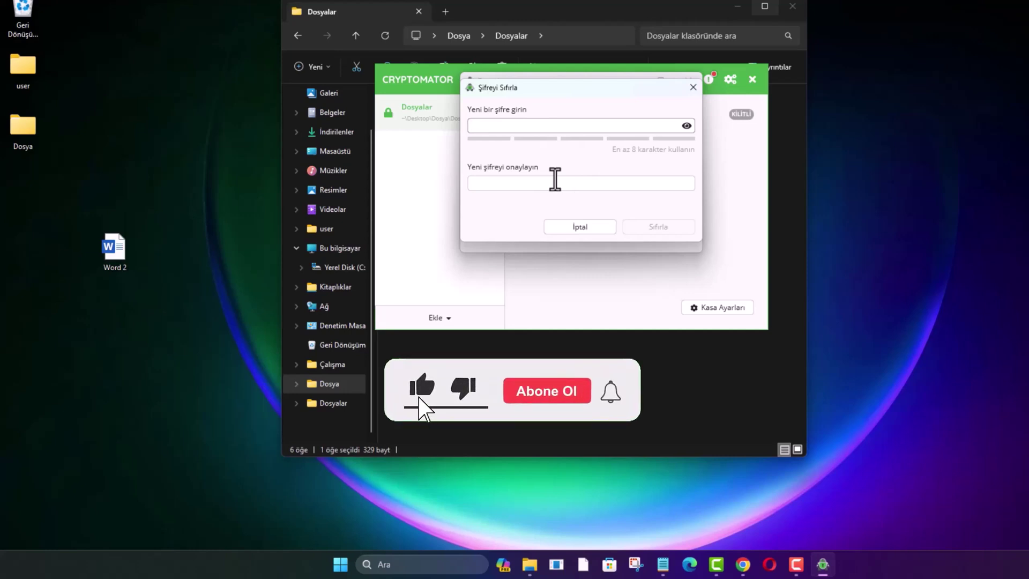
Cancel the password reset and close the vault settings, Cryptomator and File Explorer.
click(567, 223)
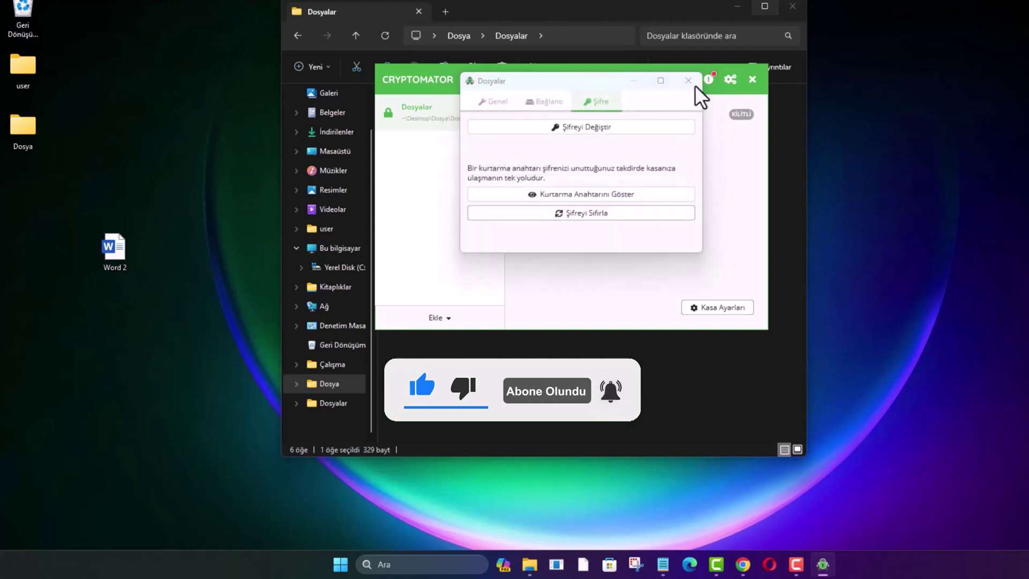
click(691, 82)
click(752, 80)
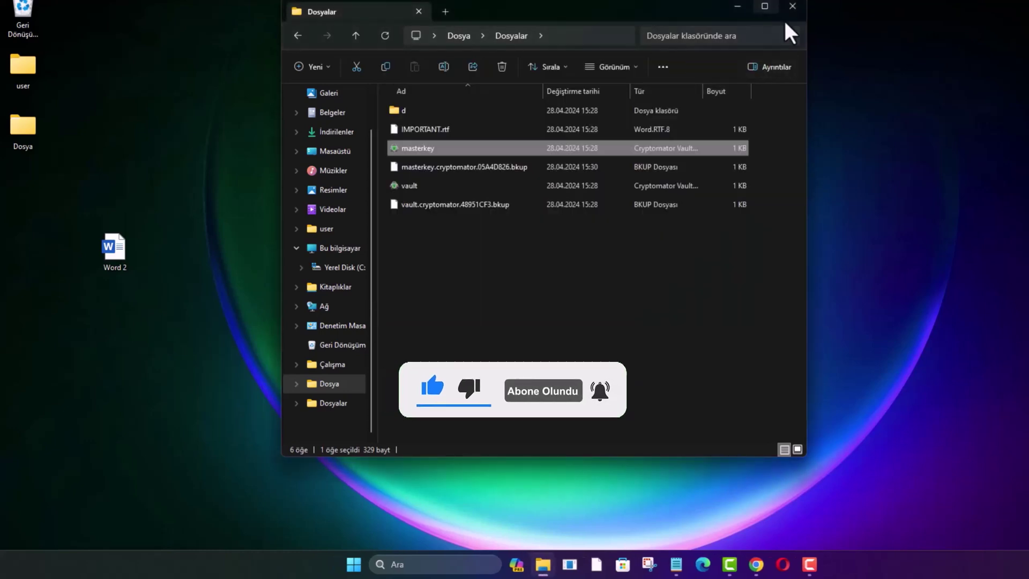
click(793, 8)
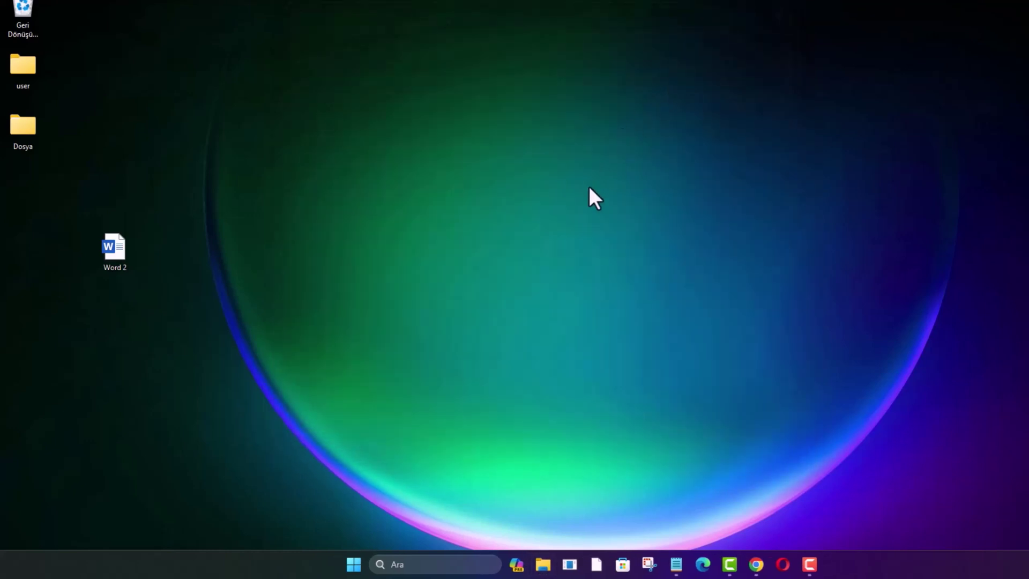